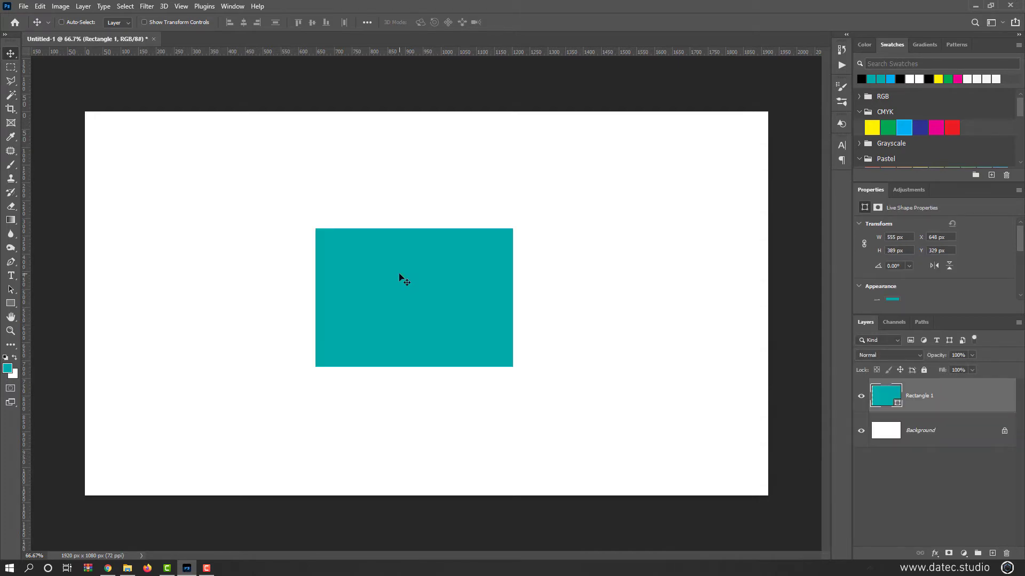
Scale the teal rectangle proportionally down to about 89% with Free Transform, keeping its lower-left corner fixed, and apply it
{"action": "key", "text": "ctrl+t"}
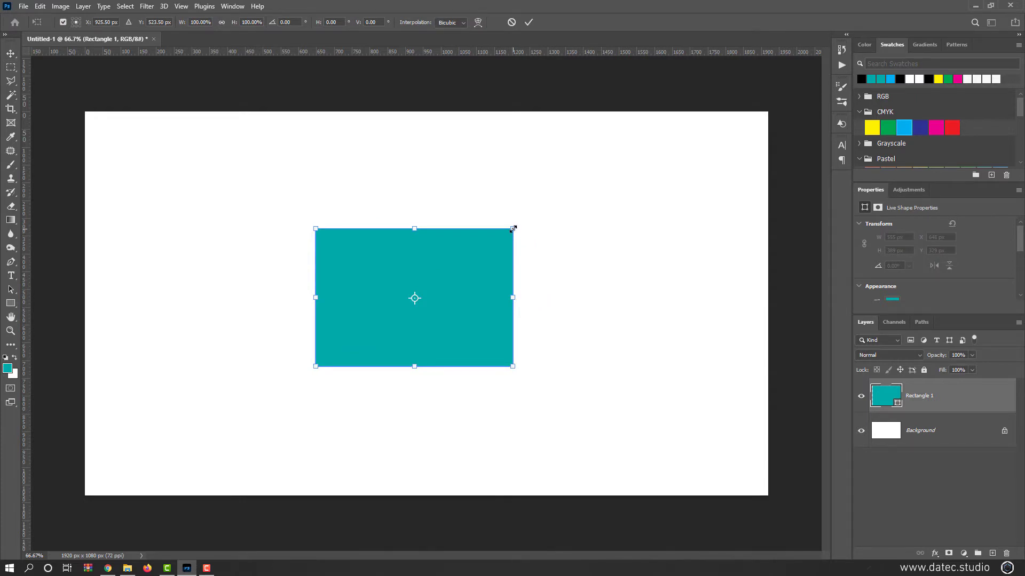
{"action": "left_click_drag", "start_coordinate": [514, 229], "coordinate": [496, 247]}
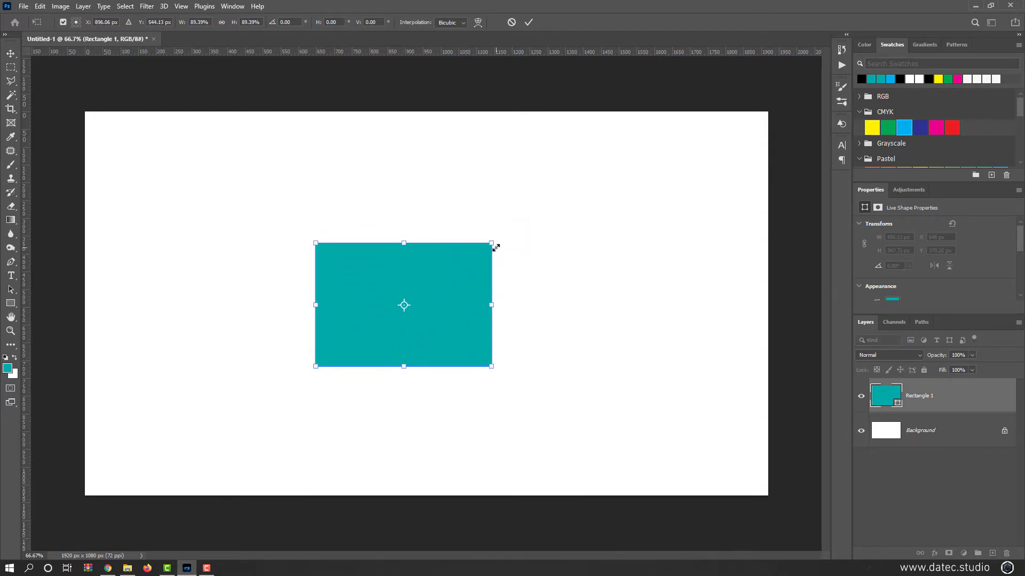
{"action": "key", "text": "Return"}
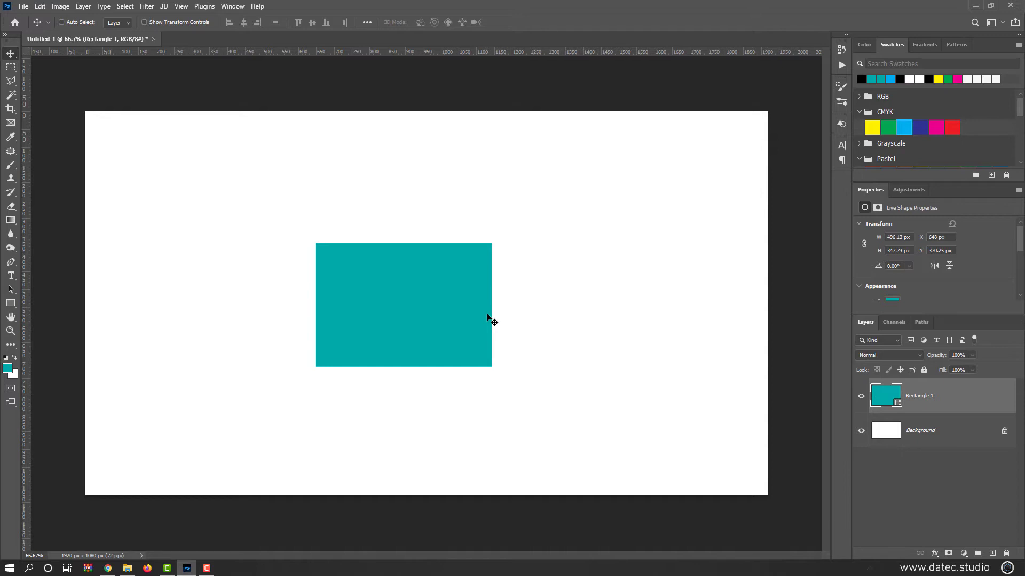
Enable Use Legacy Free Transform in the general preferences and apply the change
{"action": "left_click", "coordinate": [40, 7]}
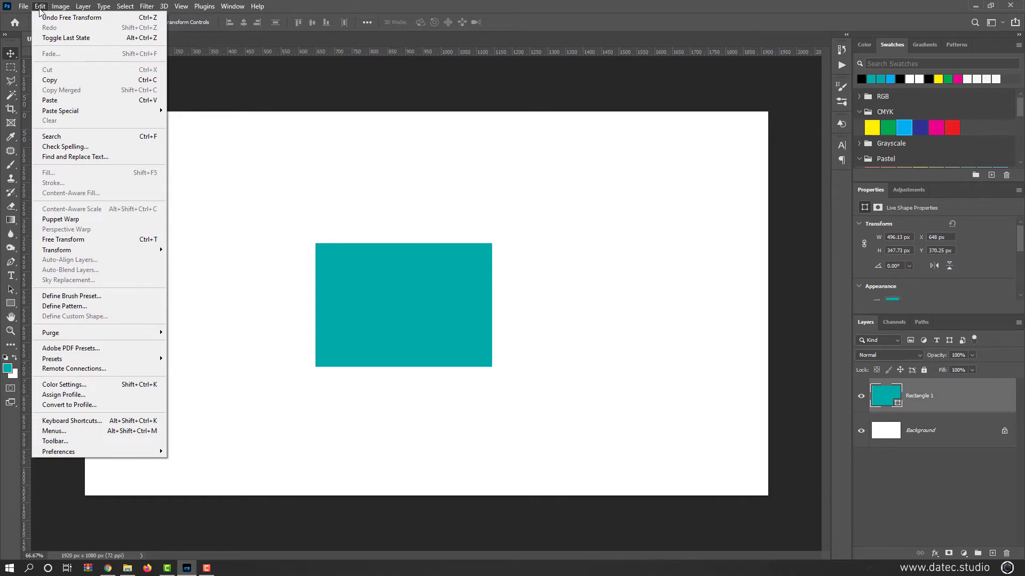
{"action": "mouse_move", "coordinate": [111, 447]}
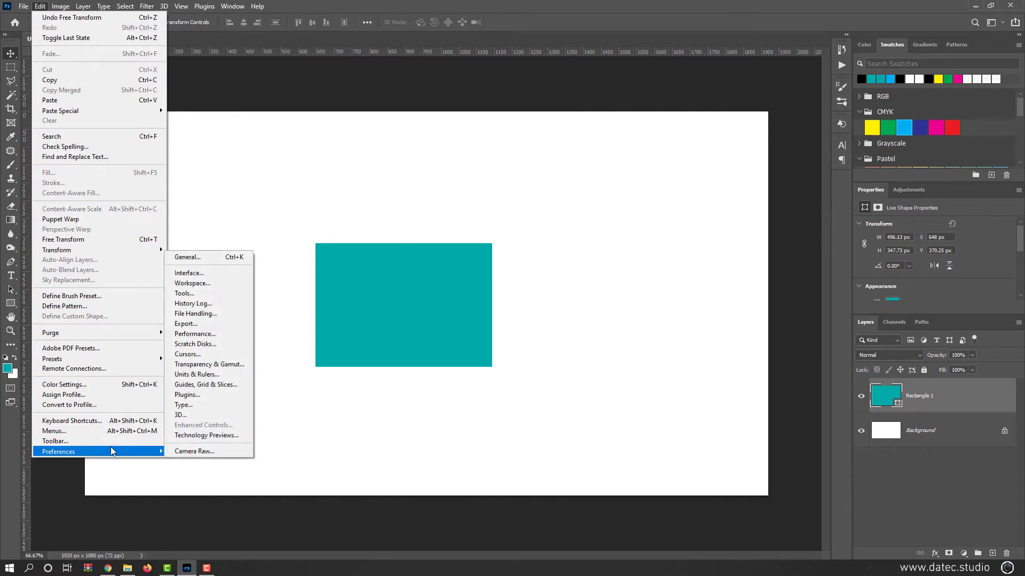
{"action": "left_click", "coordinate": [211, 260]}
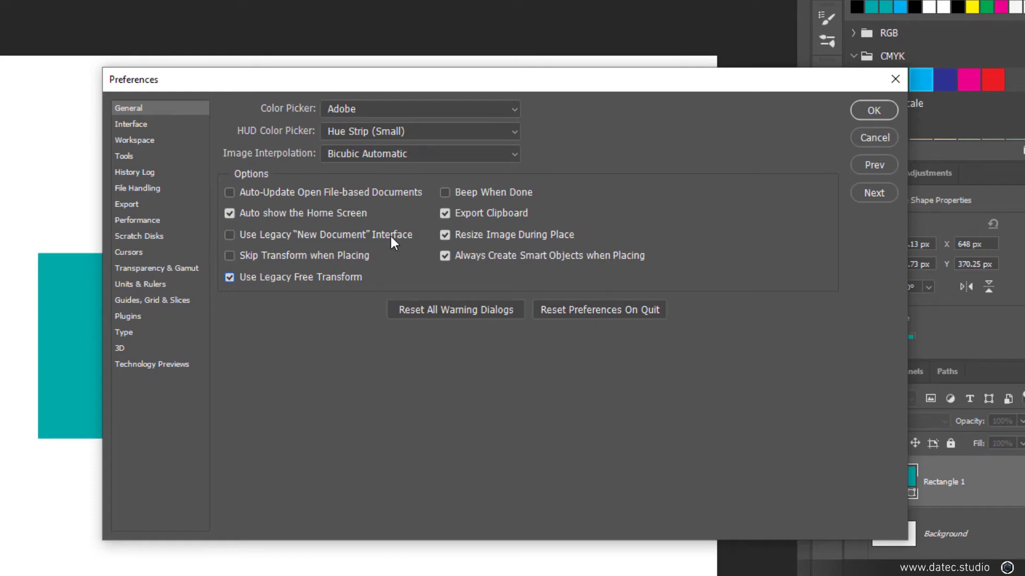
{"action": "left_click", "coordinate": [873, 110]}
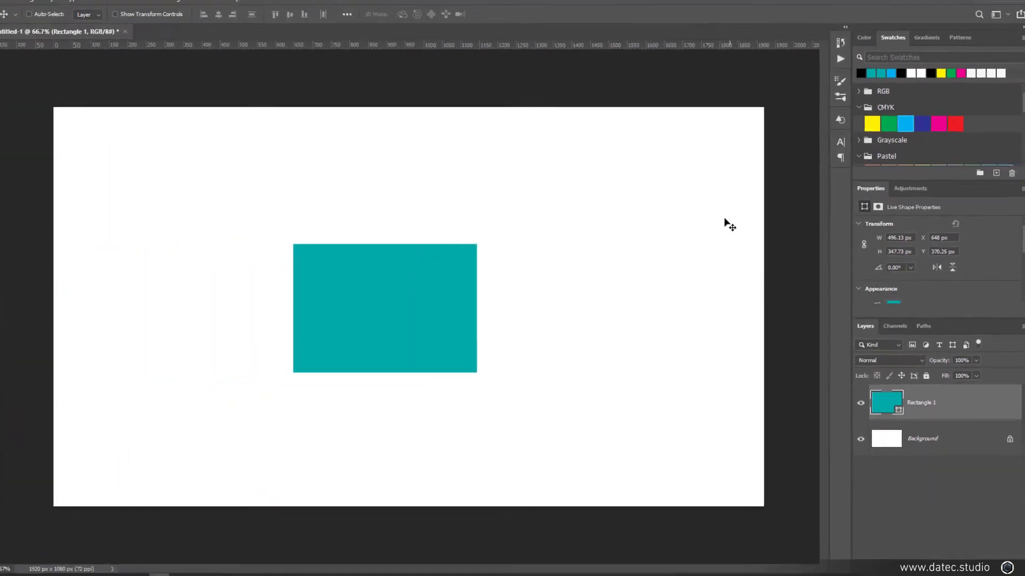
View the current New Document dialog and close it without creating a document
{"action": "left_click", "coordinate": [0, 1]}
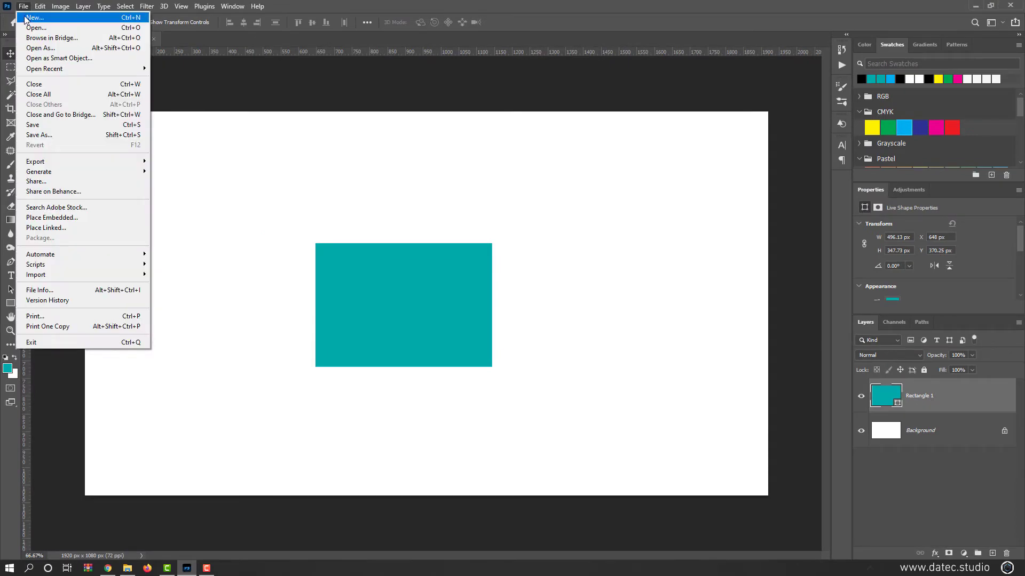
{"action": "left_click", "coordinate": [26, 16]}
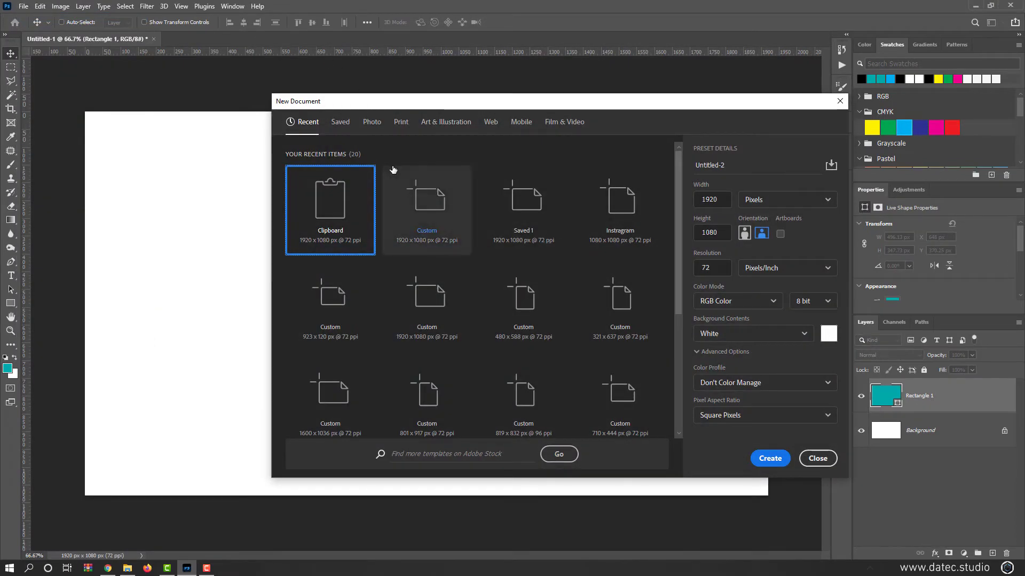
{"action": "key", "text": "Escape"}
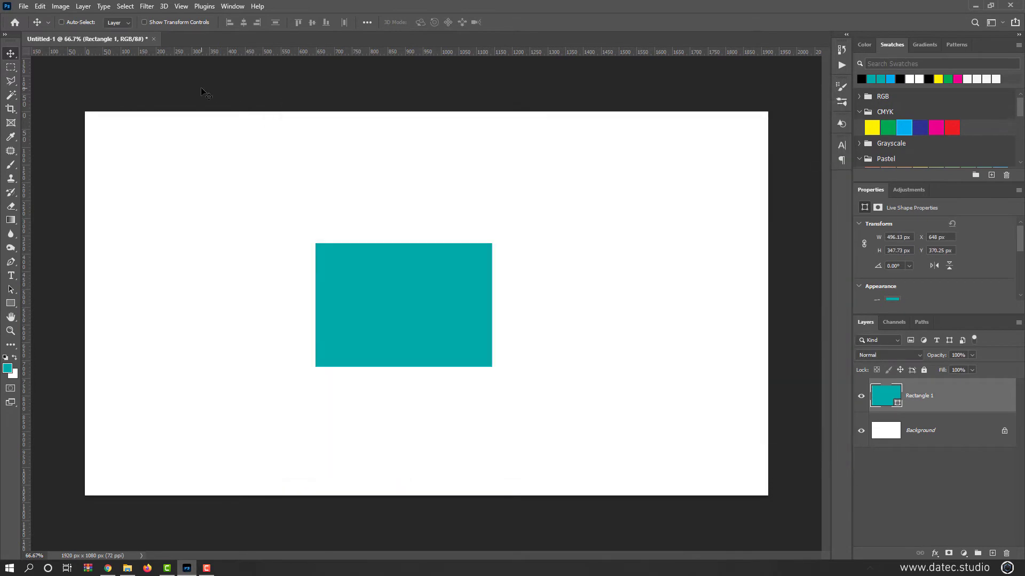
Enable Use Legacy "New Document" Interface in the general preferences
{"action": "key", "text": "i"}
{"action": "key", "text": "ctrl+k"}
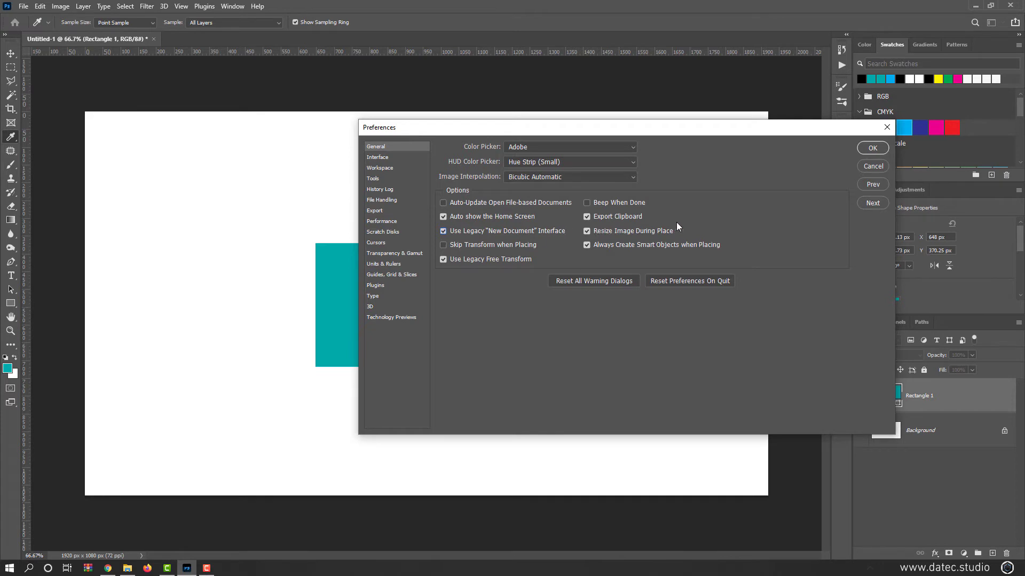
{"action": "left_click", "coordinate": [863, 152]}
View the legacy version of the new document dialog and cancel it without creating a file
{"action": "left_click", "coordinate": [23, 6]}
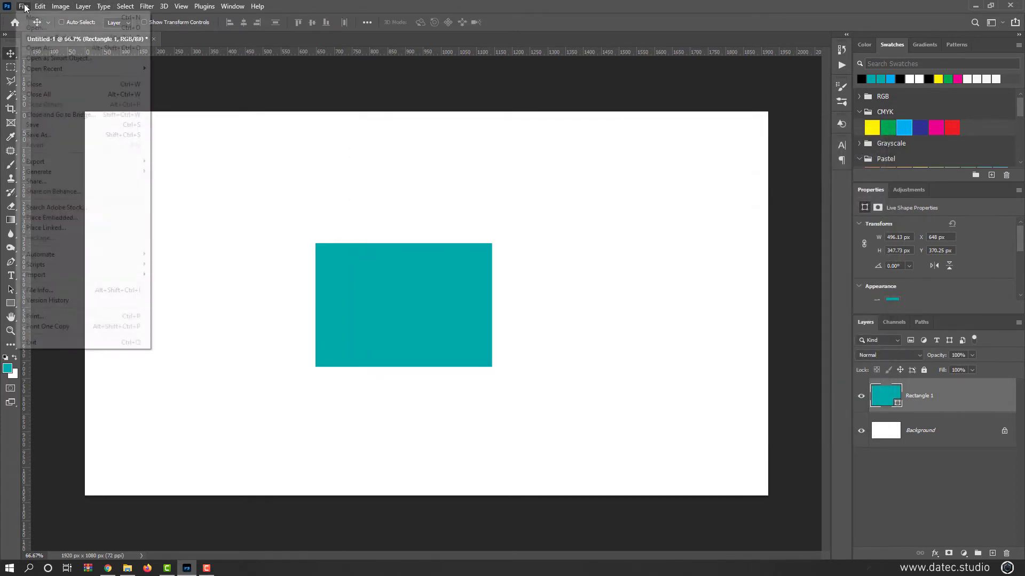
{"action": "left_click", "coordinate": [25, 16]}
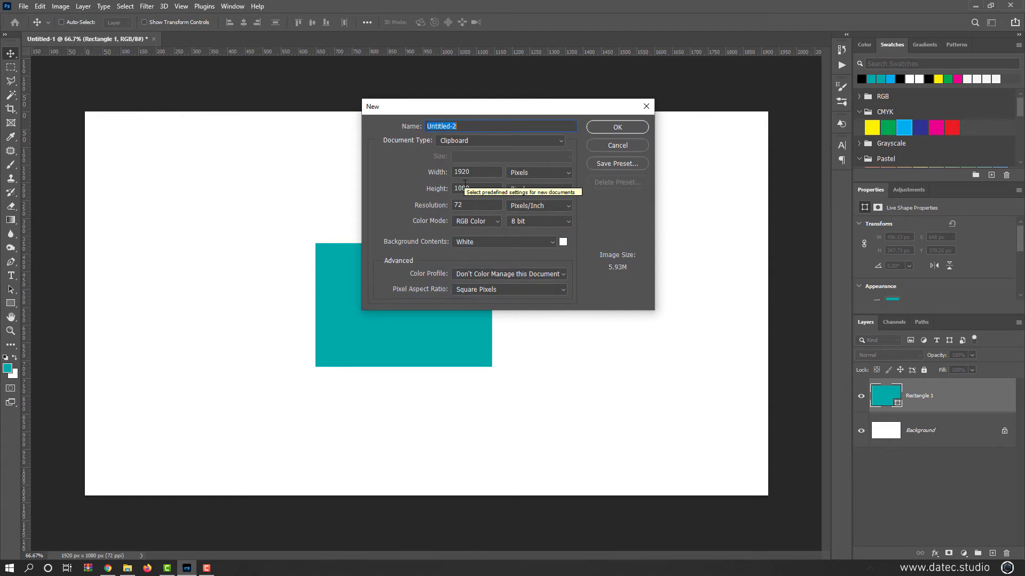
{"action": "key", "text": "Escape"}
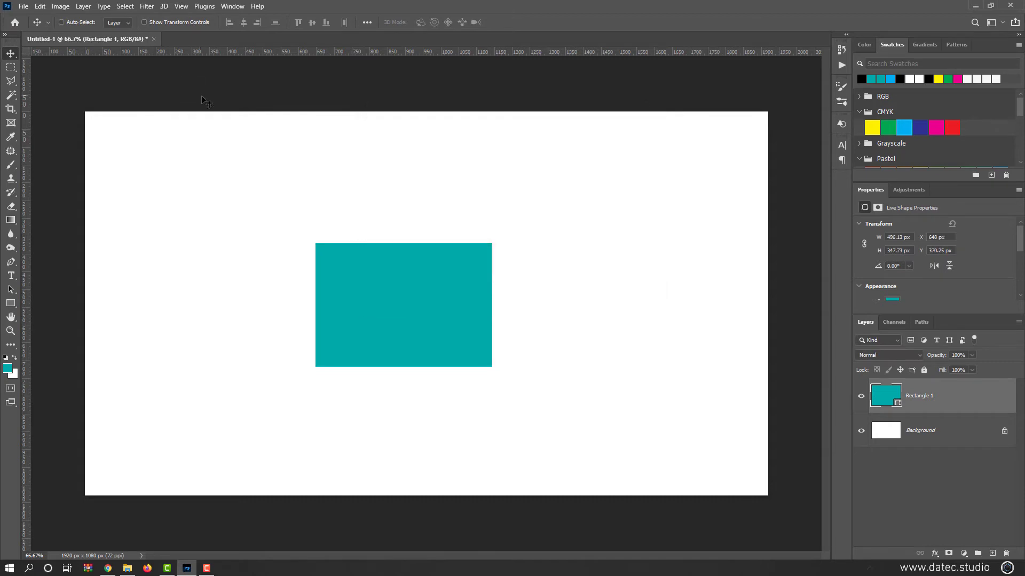
Turn off Use Legacy "New Document" Interface in the general preferences and apply the change
{"action": "key", "text": "ctrl"}
{"action": "key", "text": "i"}
{"action": "key", "text": "ctrl+k"}
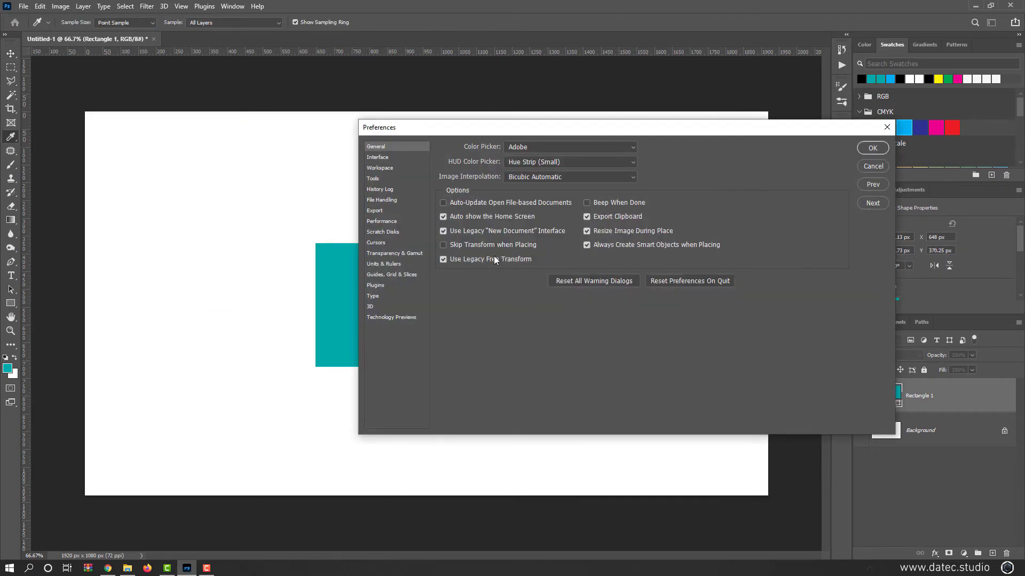
{"action": "left_click", "coordinate": [482, 230]}
{"action": "left_click", "coordinate": [861, 148]}
Delete the teal rectangle's layer and switch to the Brush tool
{"action": "key", "text": "v"}
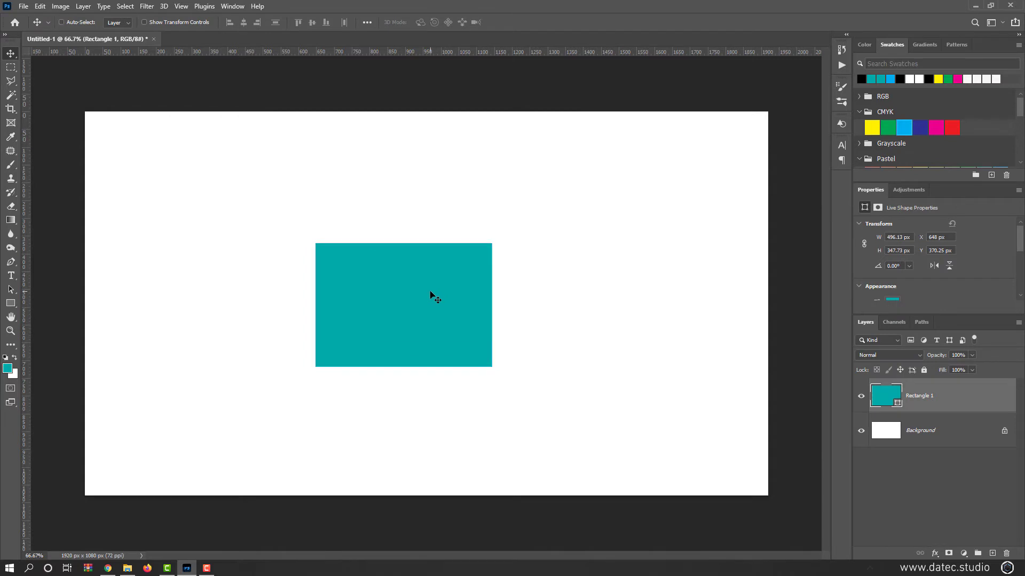
{"action": "key", "text": "Delete"}
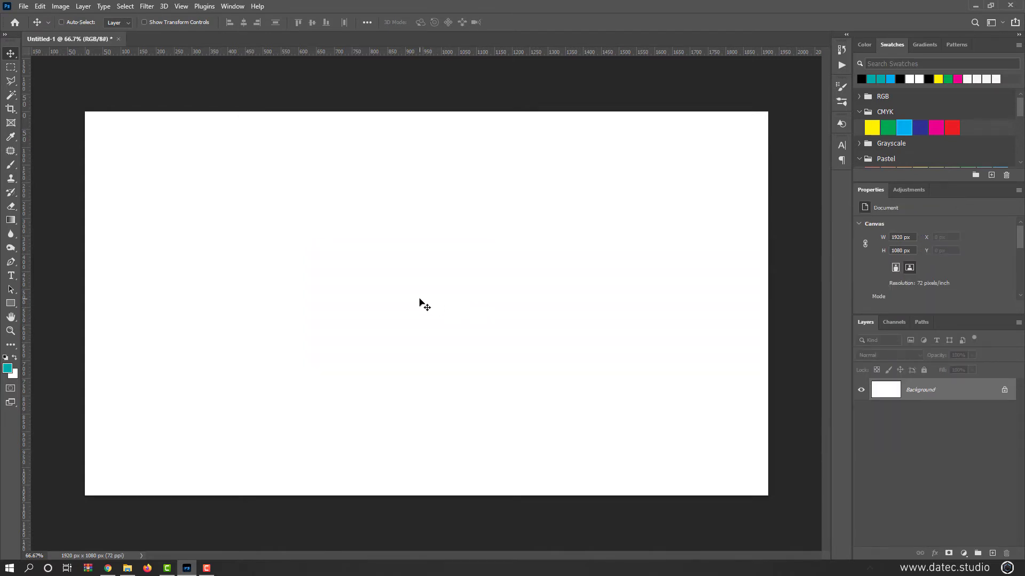
{"action": "left_click", "coordinate": [15, 165]}
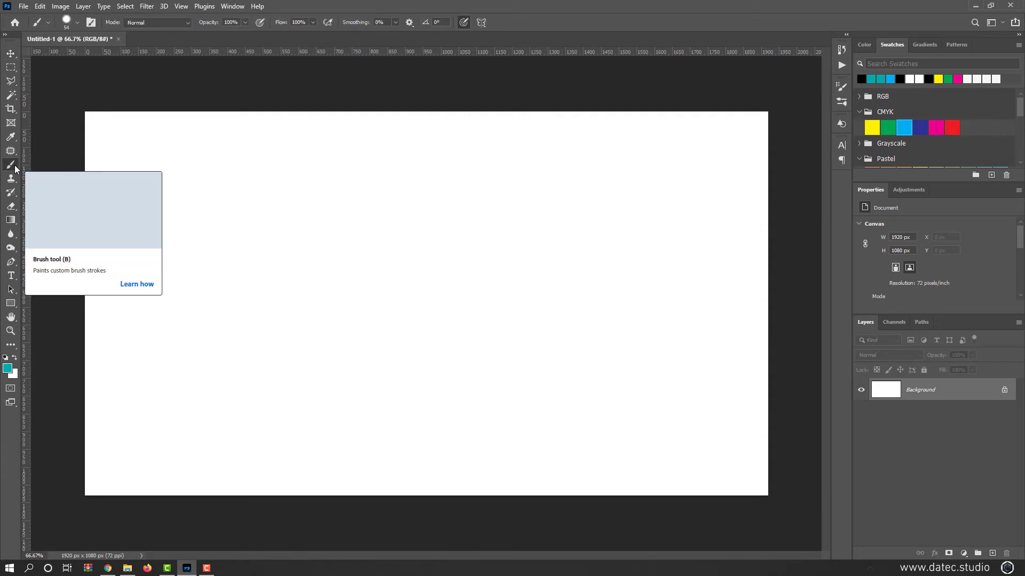
Examine the installed brush preset groups, looking inside 100_Lens_Effect_Brushes_Vol_1
{"action": "right_click", "coordinate": [266, 157]}
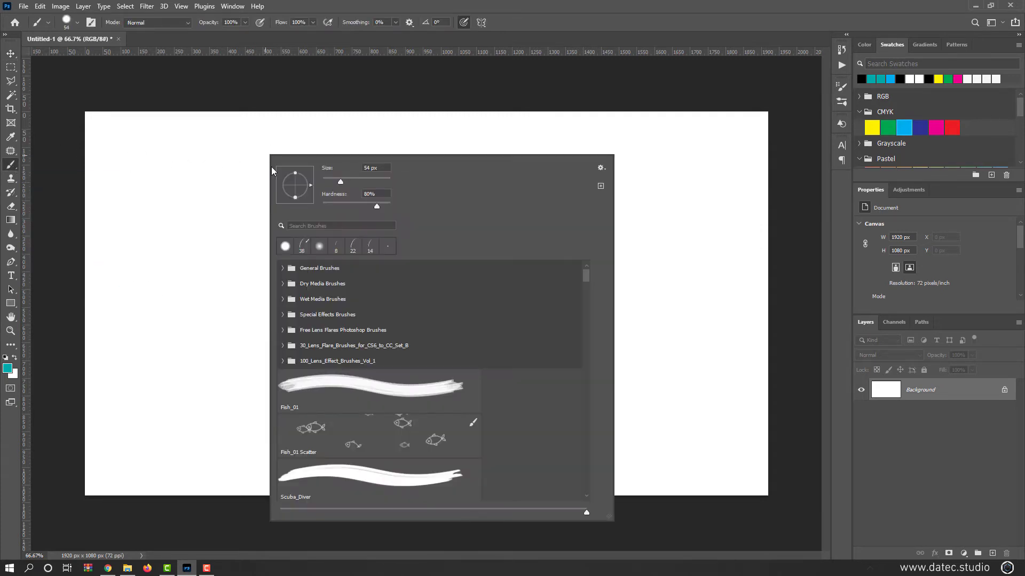
{"action": "left_click", "coordinate": [78, 23]}
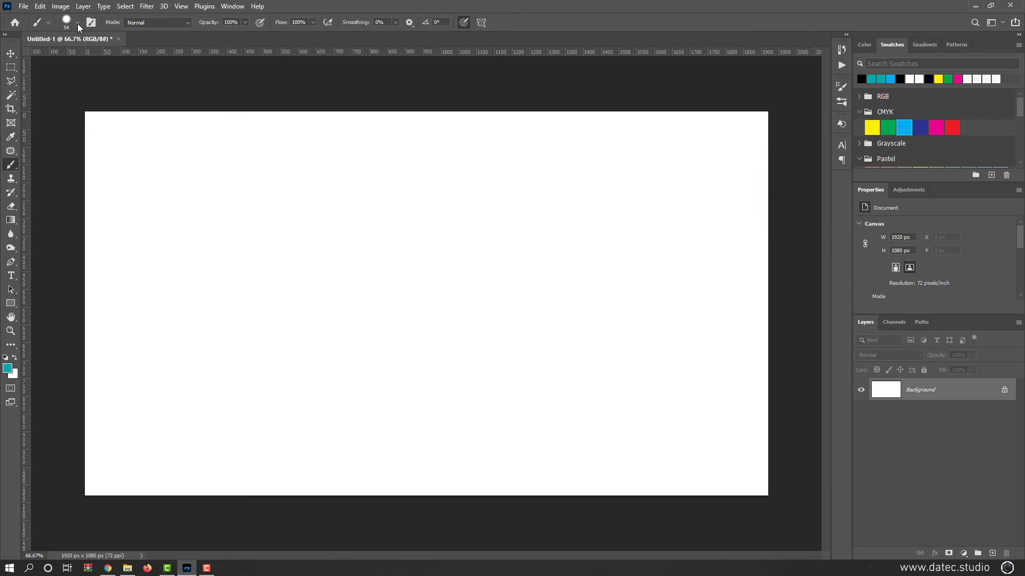
{"action": "left_click", "coordinate": [78, 23]}
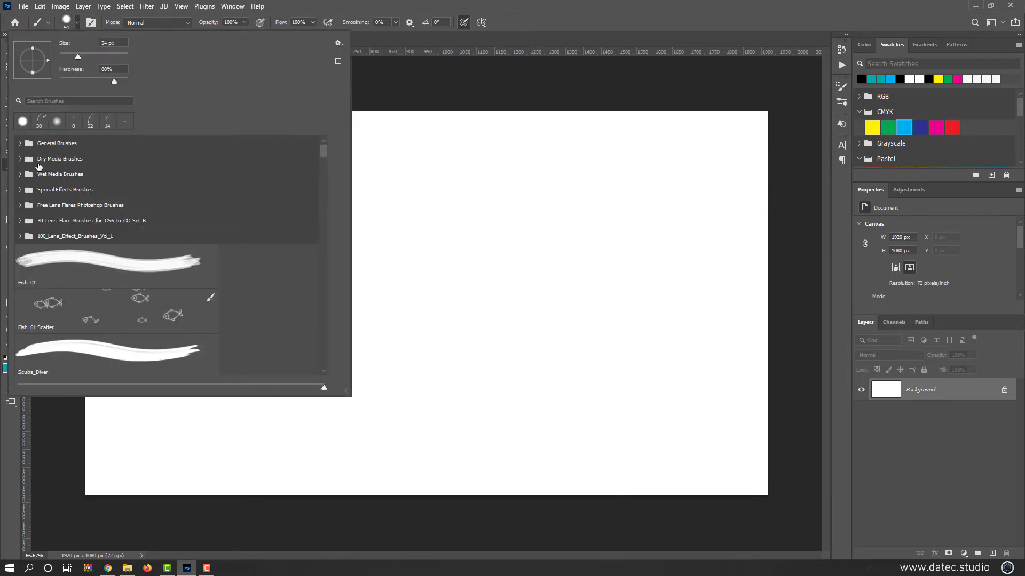
{"action": "left_click", "coordinate": [20, 237]}
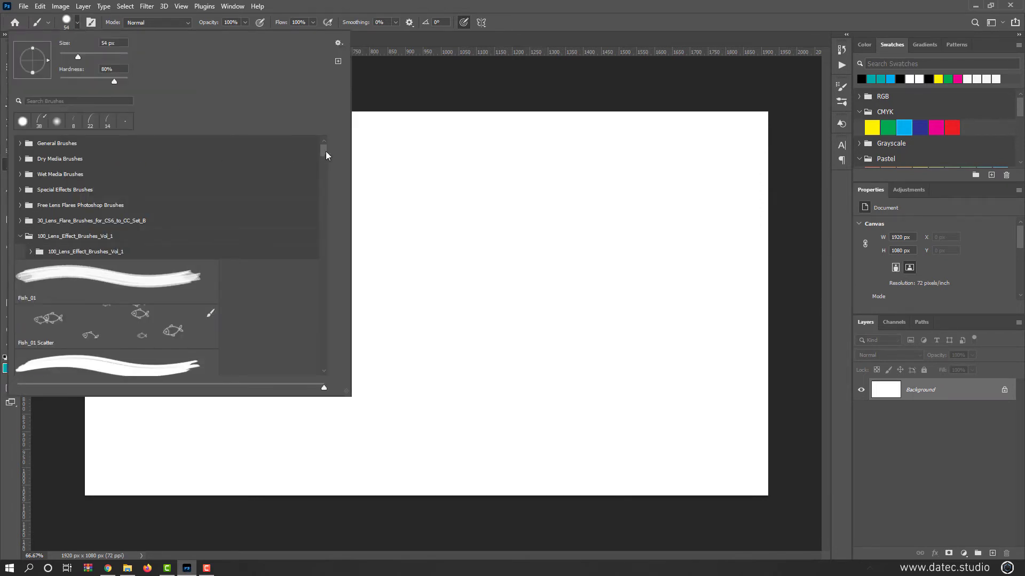
{"action": "mouse_move", "coordinate": [324, 150]}
{"action": "left_mouse_down"}
{"action": "mouse_move", "coordinate": [318, 286]}
{"action": "mouse_move", "coordinate": [321, 146]}
{"action": "left_mouse_up"}
{"action": "left_click", "coordinate": [21, 236]}
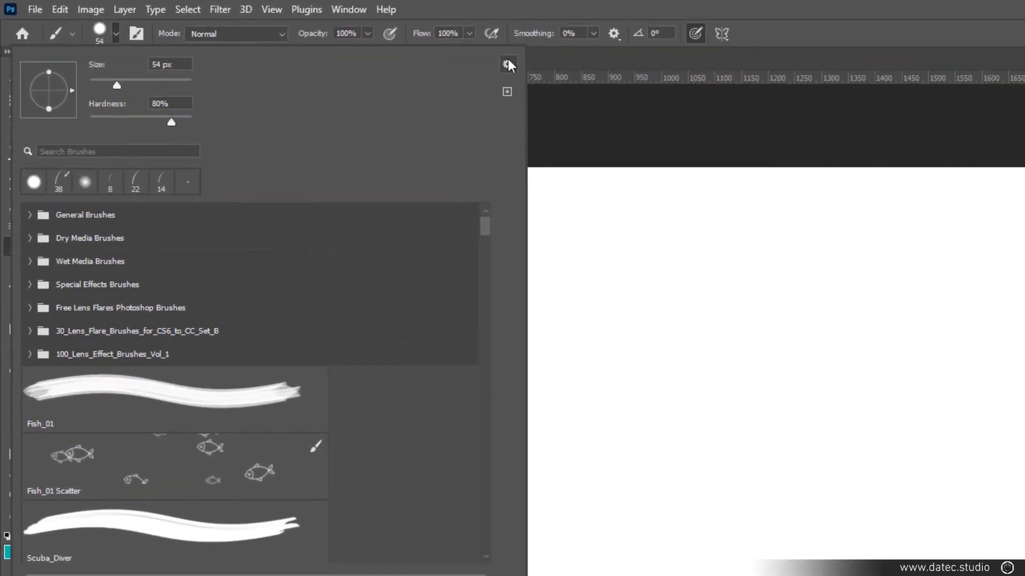
Restore the Legacy Brushes set to the list of brush presets
{"action": "left_click", "coordinate": [339, 42]}
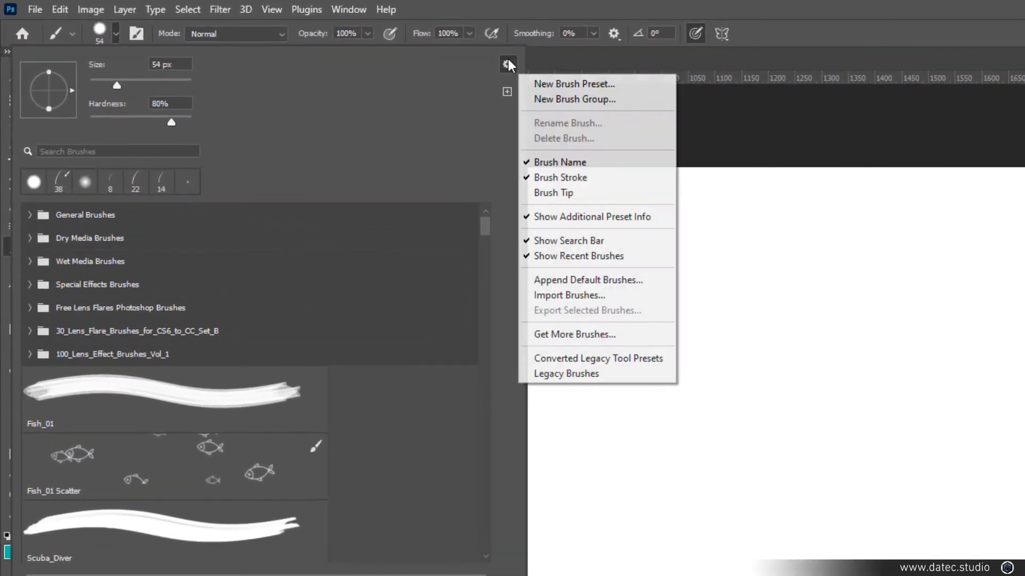
{"action": "left_click", "coordinate": [604, 373]}
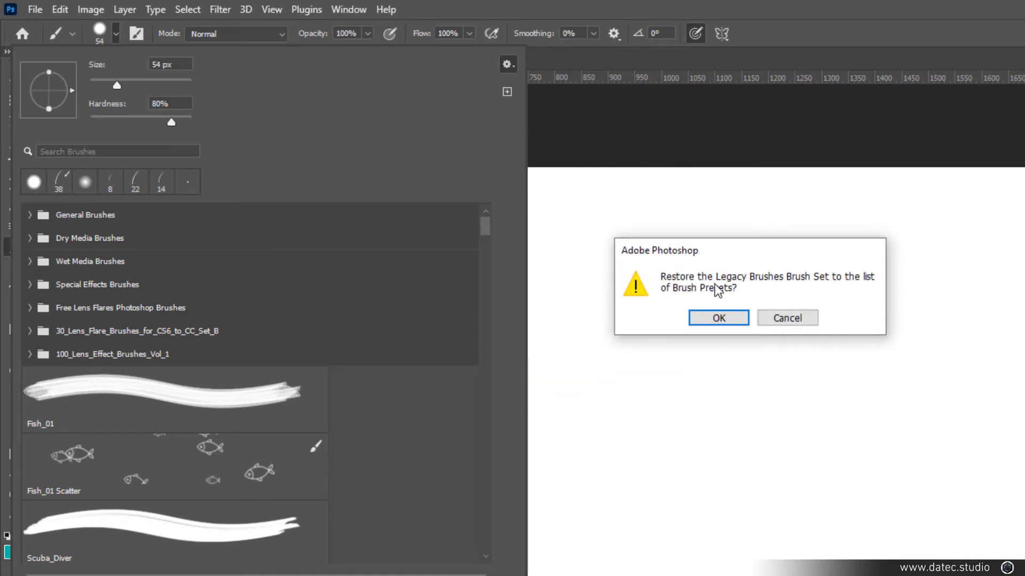
{"action": "left_click", "coordinate": [715, 318]}
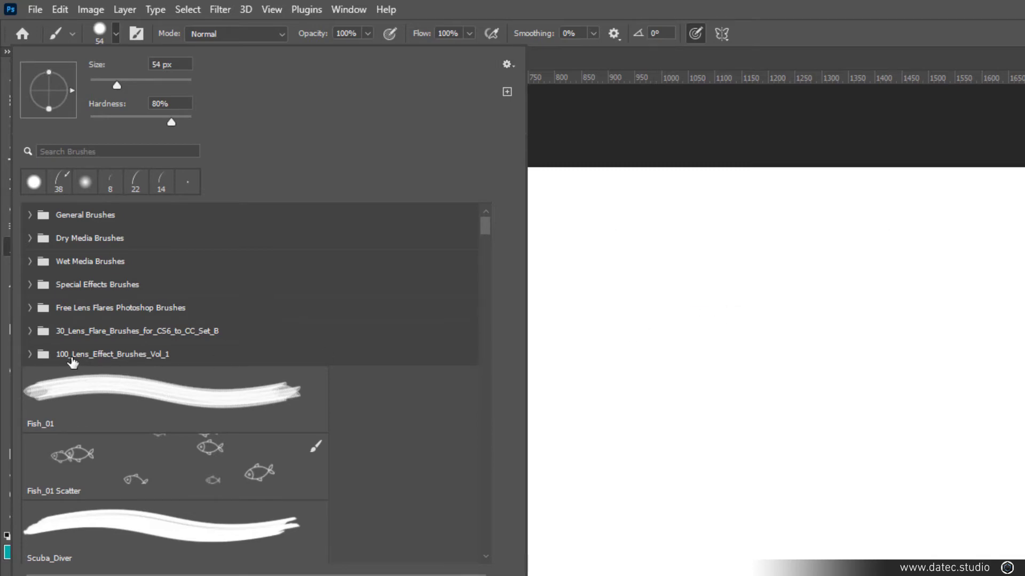
Expand the restored Legacy Brushes 2 set and examine the brushes in its Default Brushes group
{"action": "left_click_drag", "start_coordinate": [479, 234], "coordinate": [488, 552]}
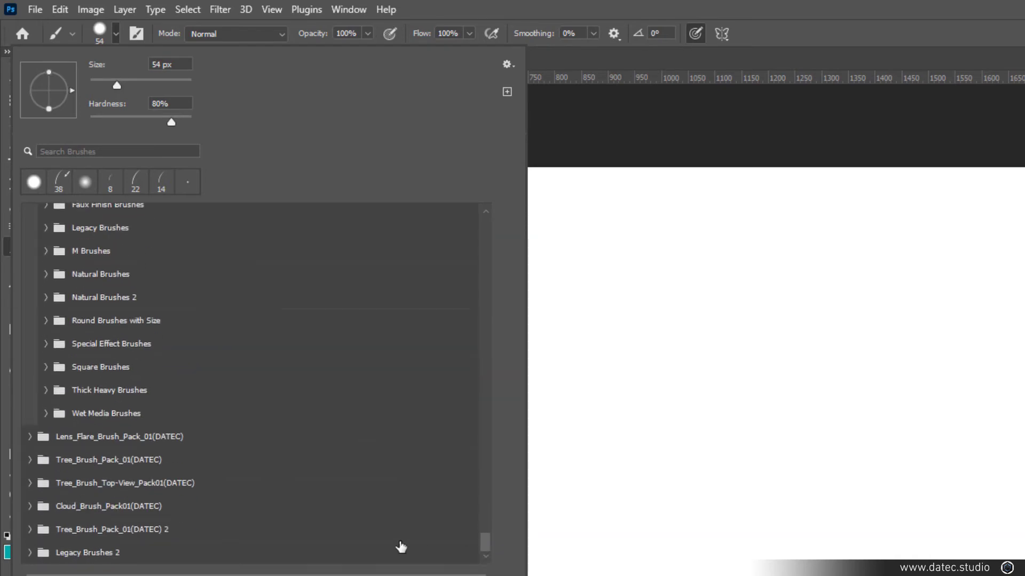
{"action": "left_click", "coordinate": [44, 553]}
{"action": "scroll", "coordinate": [141, 515], "scroll_direction": "down", "scroll_amount": 3}
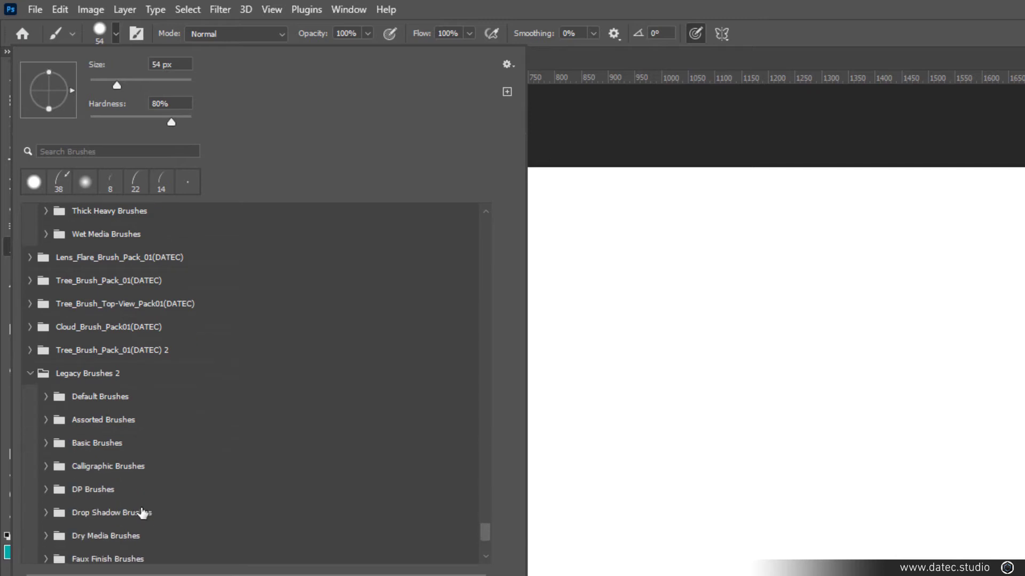
{"action": "left_click", "coordinate": [47, 359]}
{"action": "scroll", "coordinate": [49, 367], "scroll_direction": "down", "scroll_amount": 4}
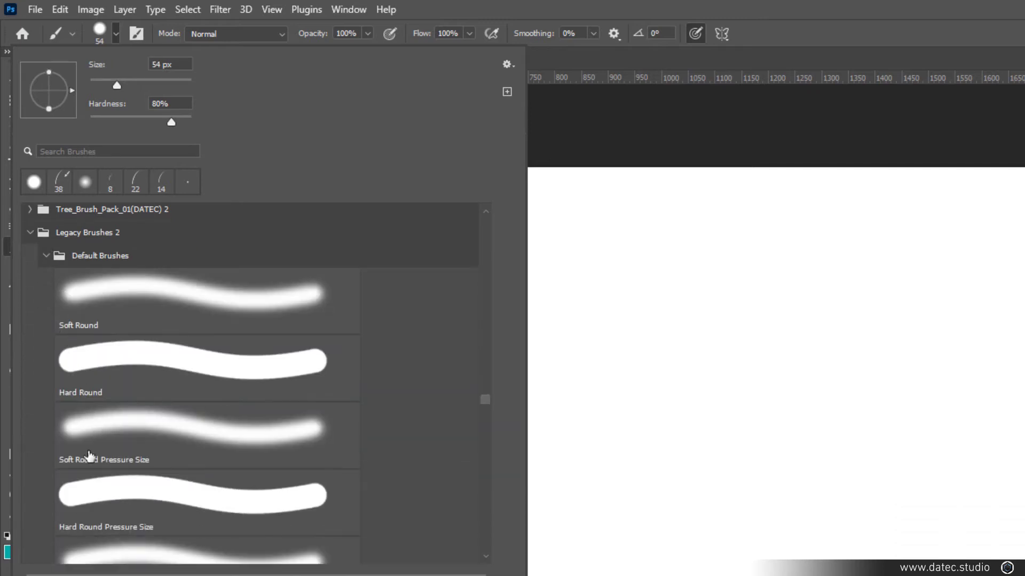
{"action": "scroll", "coordinate": [32, 296], "scroll_direction": "up", "scroll_amount": 2}
{"action": "left_click", "coordinate": [45, 258]}
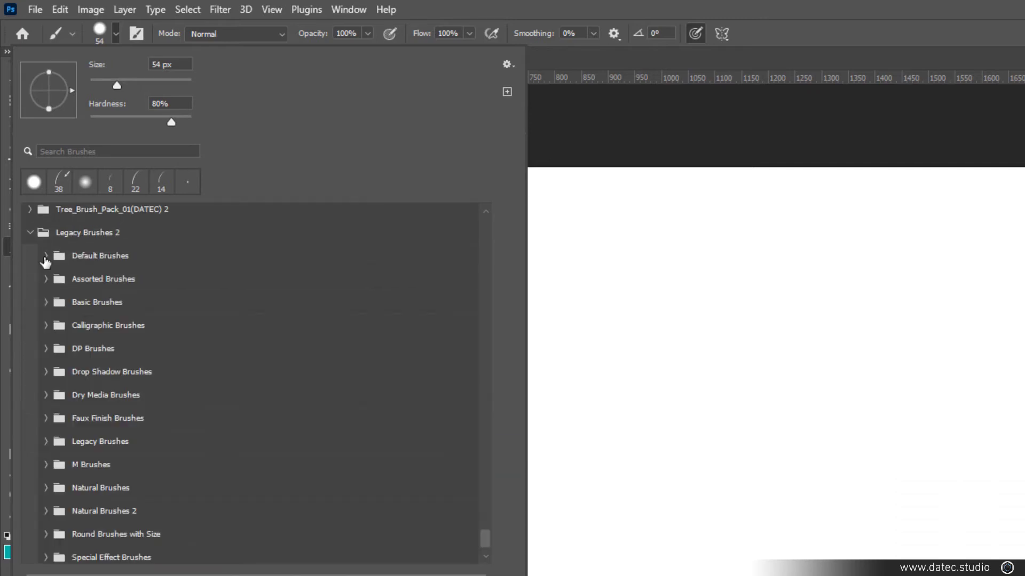
Examine the DP, Calligraphic, M and Legacy Brushes groups inside the Legacy Brushes 2 set
{"action": "left_click", "coordinate": [42, 348]}
{"action": "left_click", "coordinate": [42, 348]}
{"action": "left_click", "coordinate": [43, 324]}
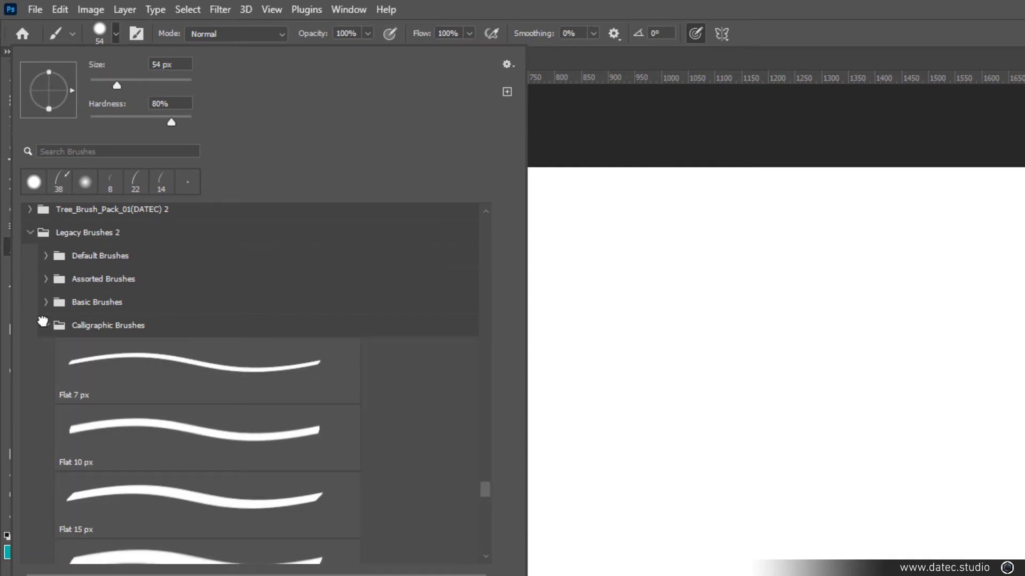
{"action": "left_click", "coordinate": [43, 323]}
{"action": "left_click", "coordinate": [46, 466]}
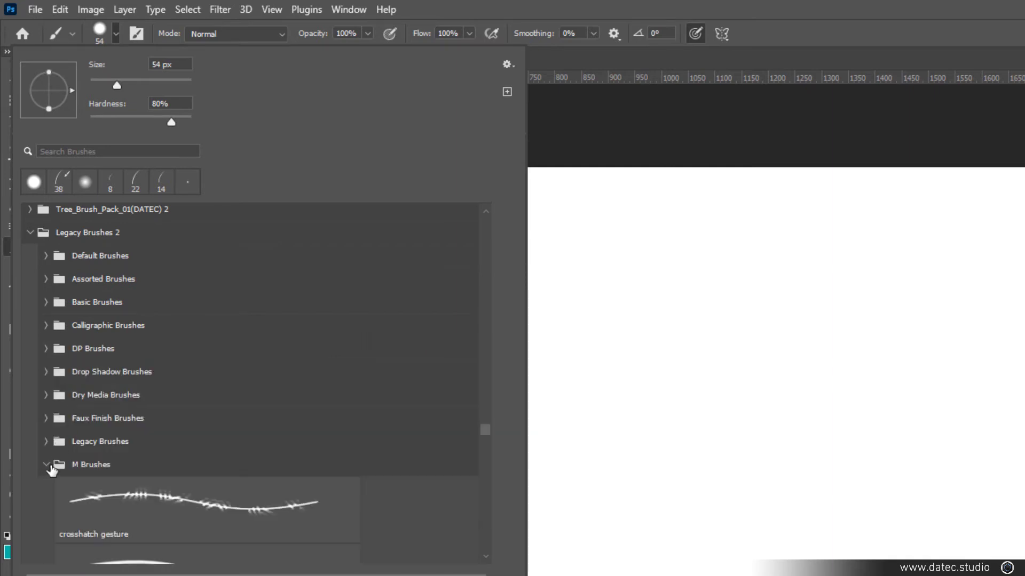
{"action": "left_click", "coordinate": [47, 466]}
{"action": "left_click", "coordinate": [47, 441]}
{"action": "scroll", "coordinate": [179, 480], "scroll_direction": "down", "scroll_amount": 1}
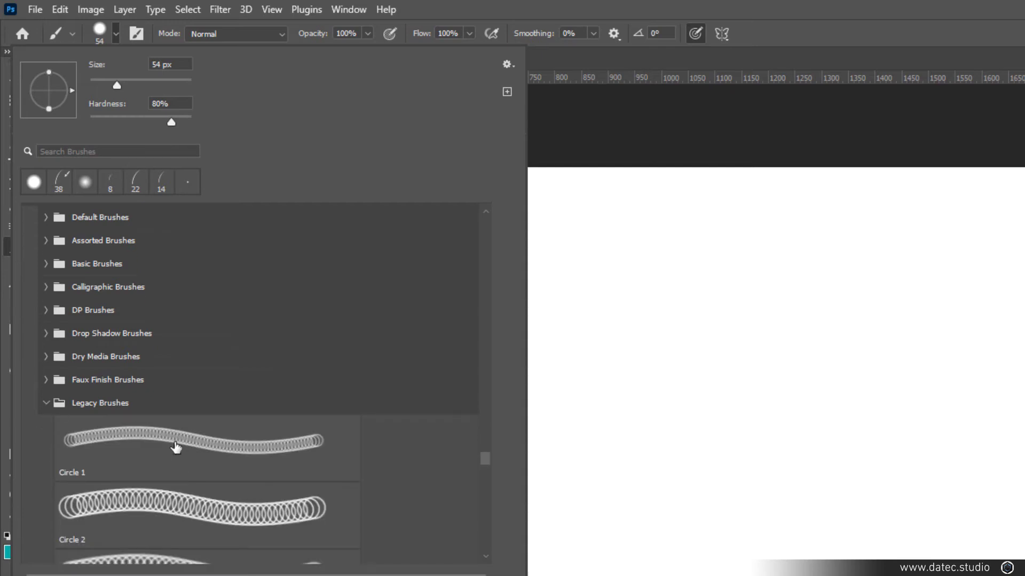
Choose a 24 px square brush from the restored legacy set
{"action": "left_click", "coordinate": [47, 404]}
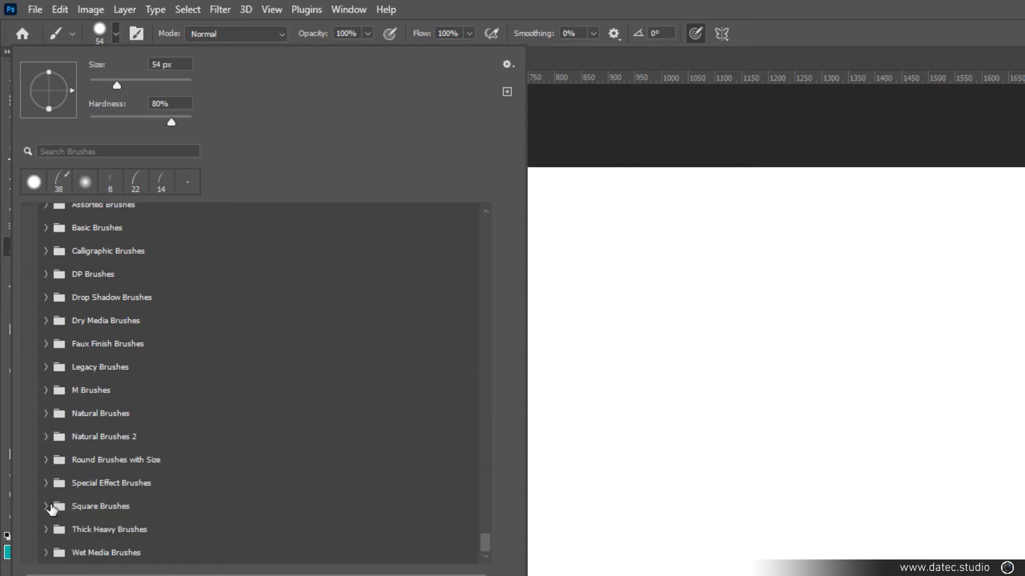
{"action": "left_click", "coordinate": [46, 462]}
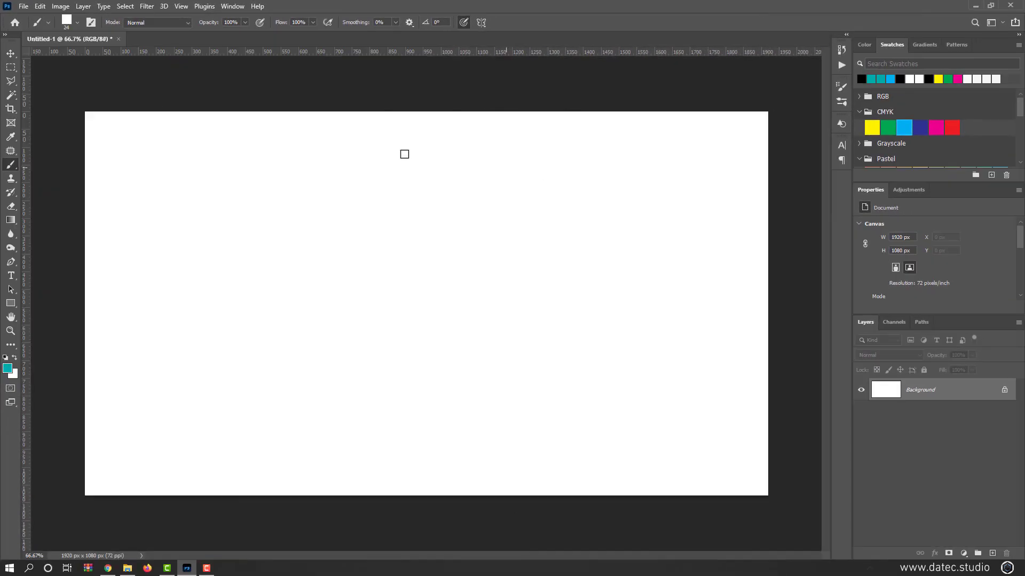
Show the Styles presets and add the Legacy Styles and More set to them
{"action": "left_click", "coordinate": [12, 54]}
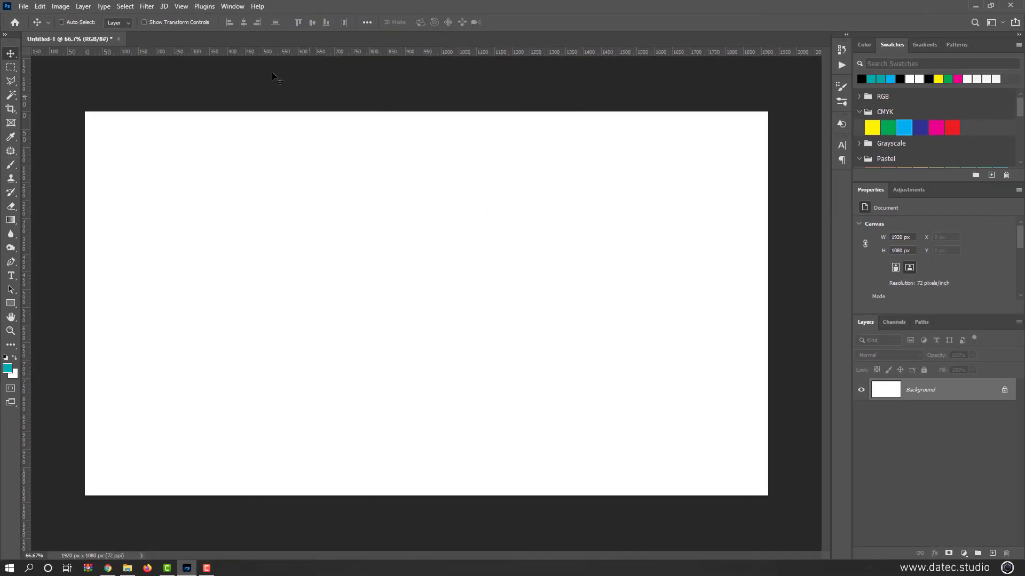
{"action": "left_click", "coordinate": [232, 7]}
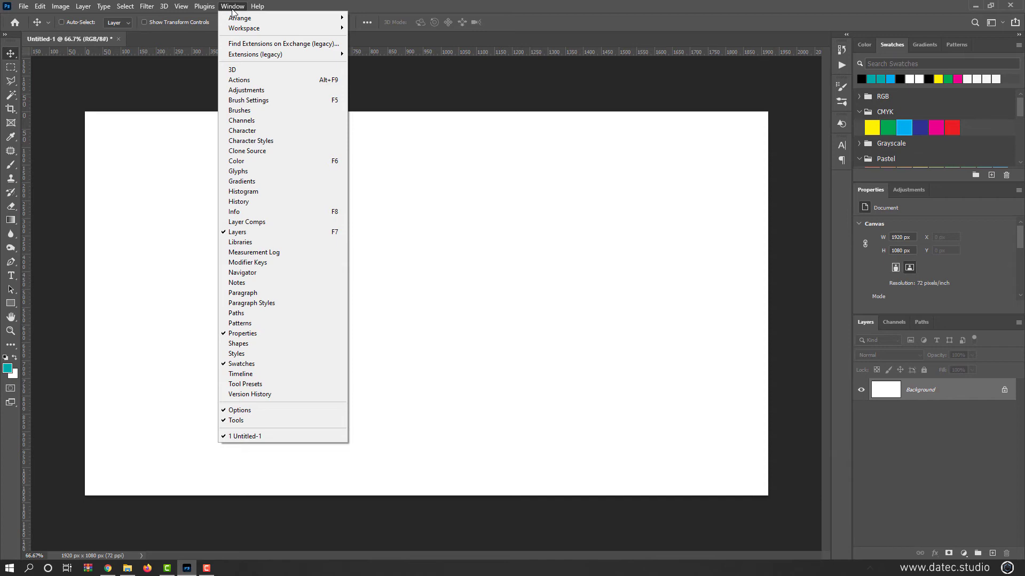
{"action": "left_click", "coordinate": [261, 354]}
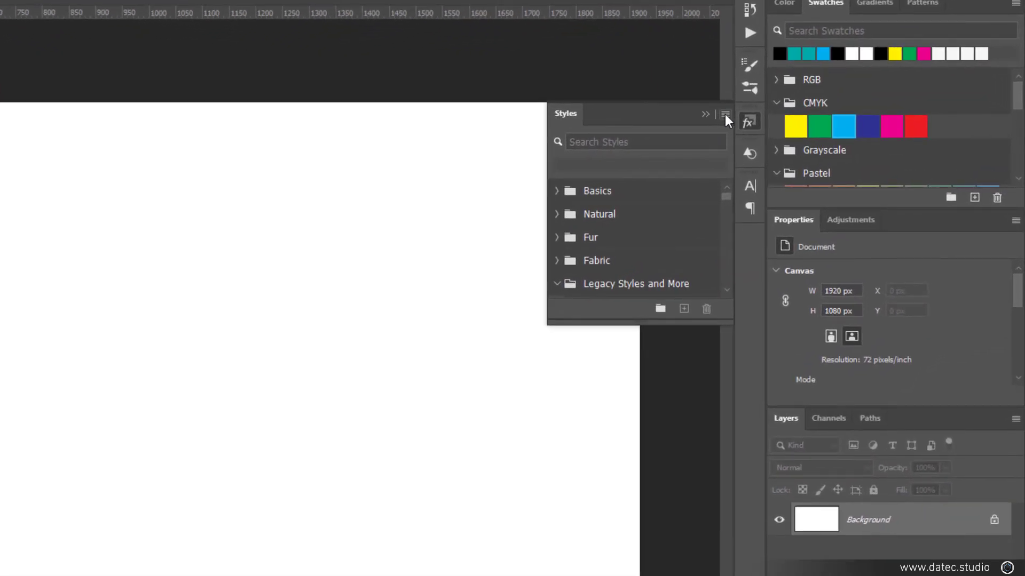
{"action": "left_click", "coordinate": [724, 115]}
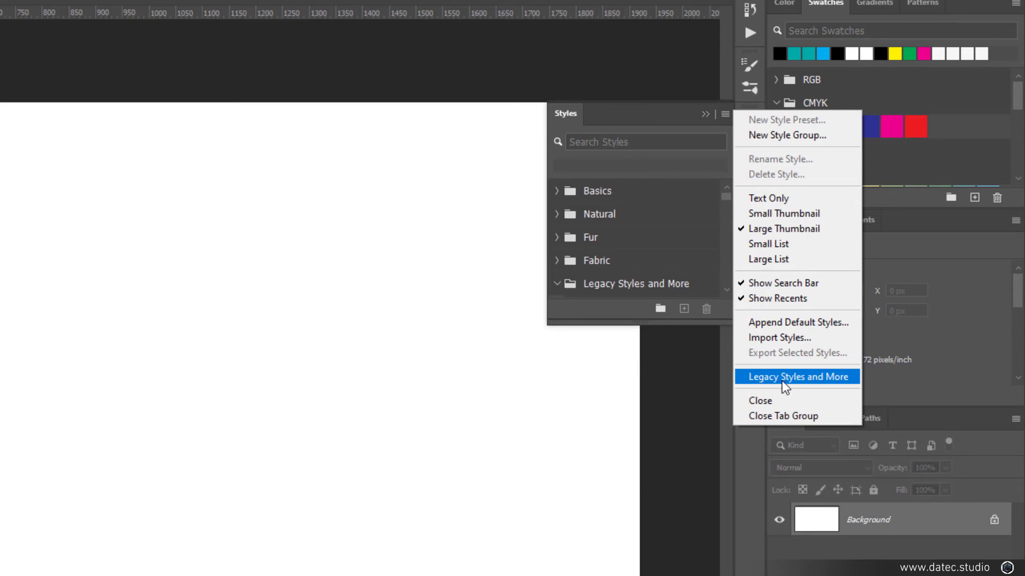
{"action": "left_click", "coordinate": [798, 377]}
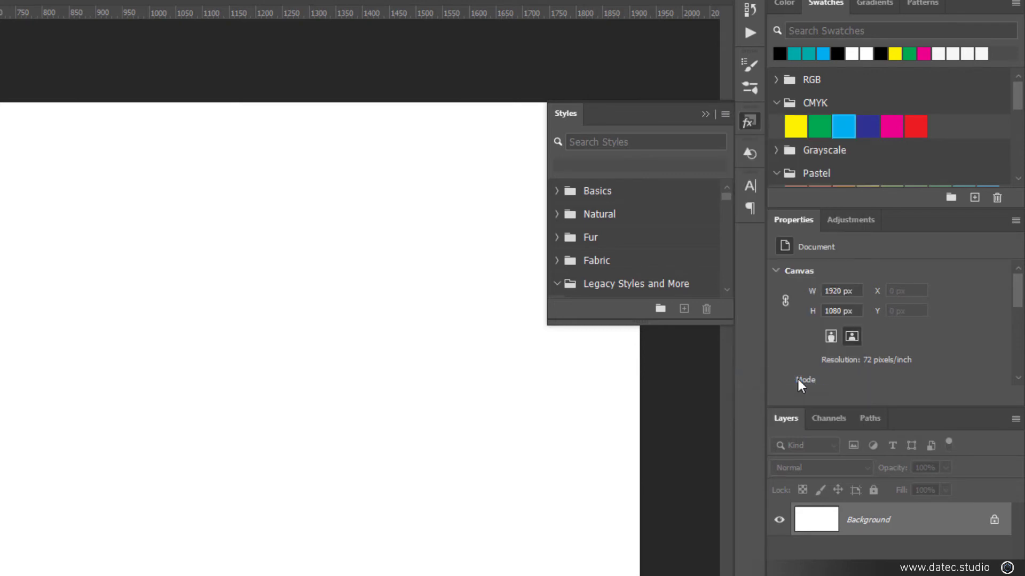
Expand the Legacy Styles and More set and look into its All Legacy Default Styles group
{"action": "mouse_move", "coordinate": [725, 200]}
{"action": "left_mouse_down"}
{"action": "mouse_move", "coordinate": [731, 284]}
{"action": "mouse_move", "coordinate": [731, 207]}
{"action": "left_mouse_up"}
{"action": "left_click", "coordinate": [572, 208]}
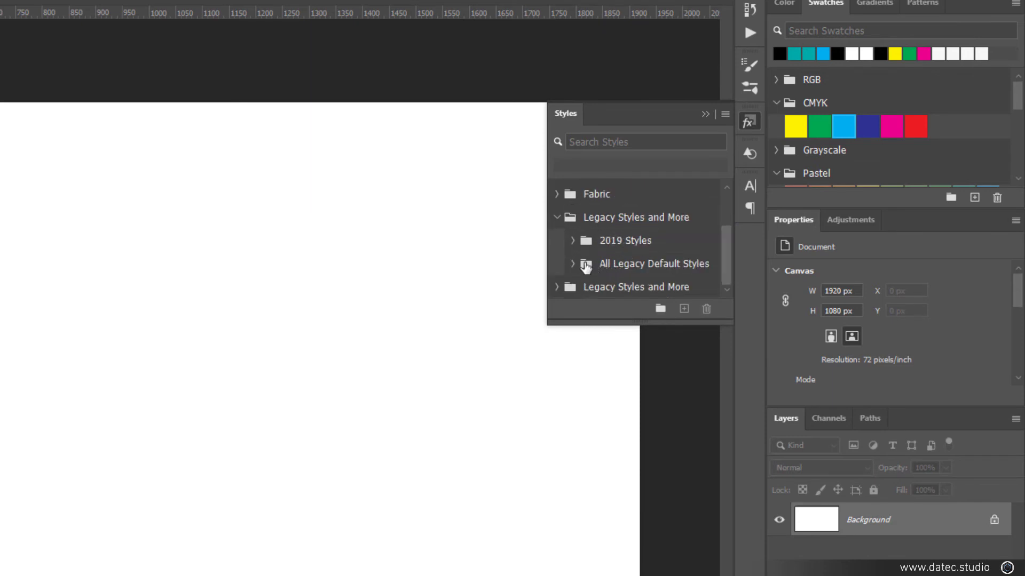
{"action": "left_click", "coordinate": [574, 263]}
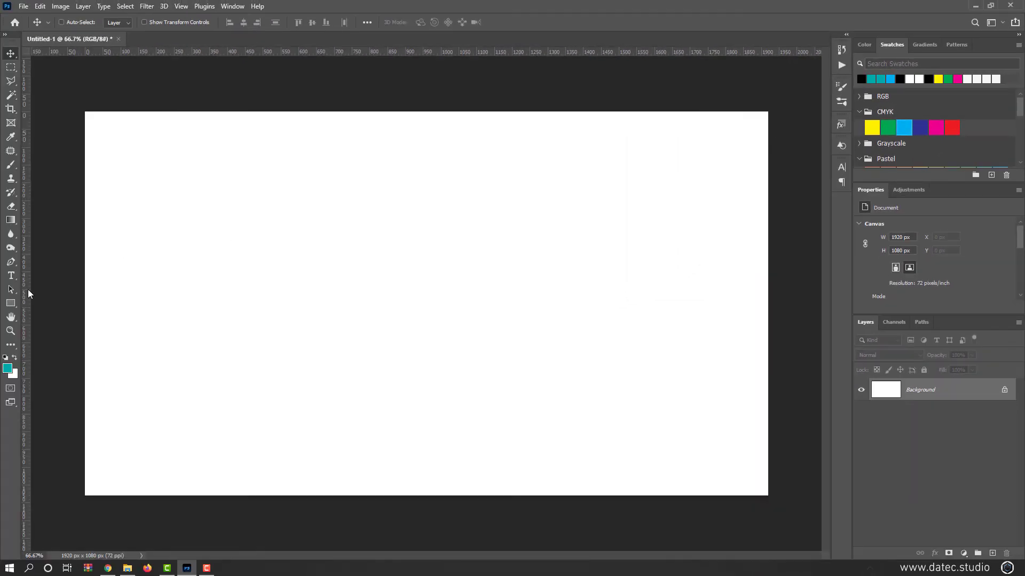
With the Pattern Stamp tool, restore the Legacy Brushes set to the list of brush presets
{"action": "left_click", "coordinate": [11, 178]}
{"action": "left_click", "coordinate": [51, 189]}
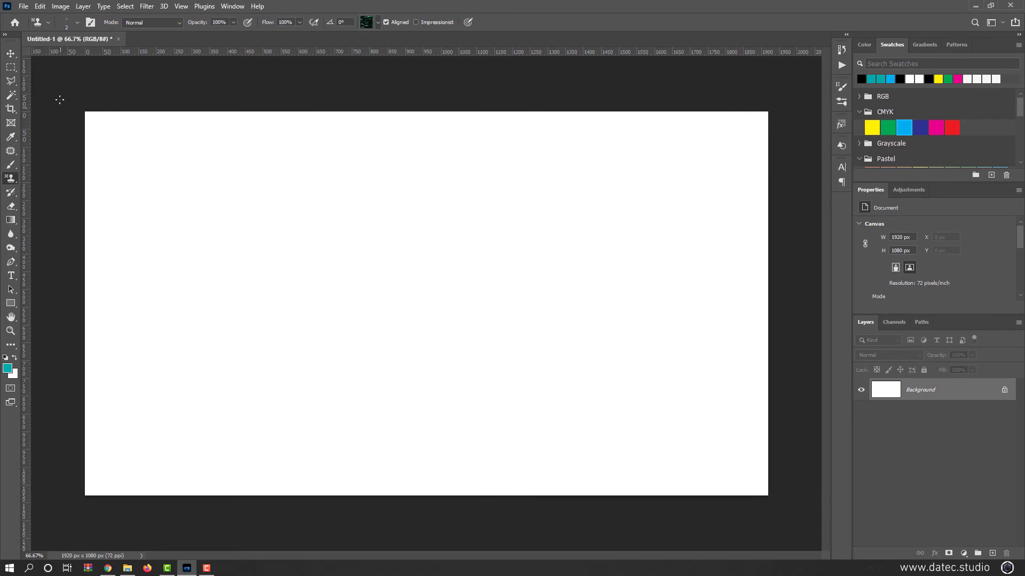
{"action": "left_click", "coordinate": [79, 22]}
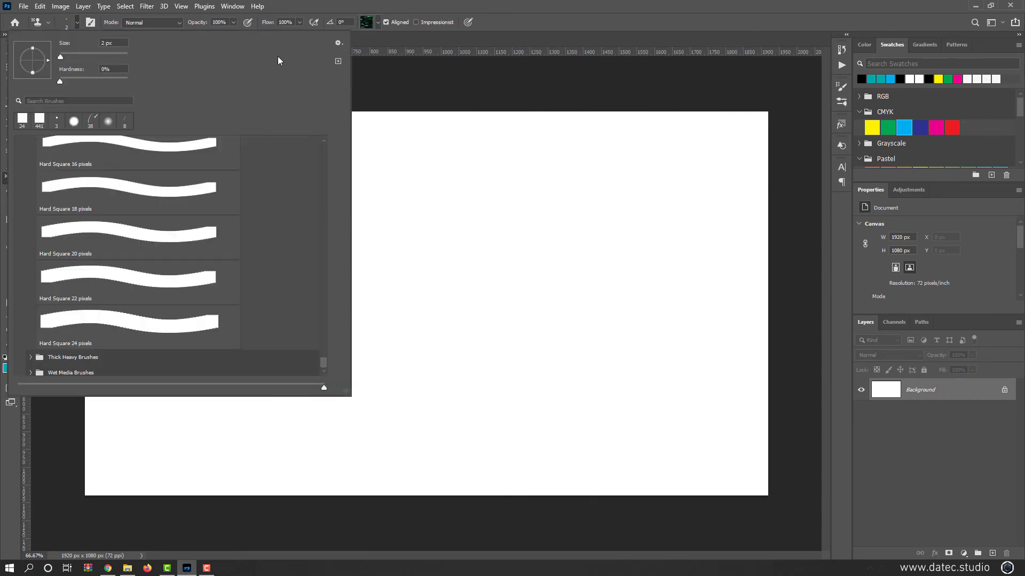
{"action": "left_click", "coordinate": [338, 42]}
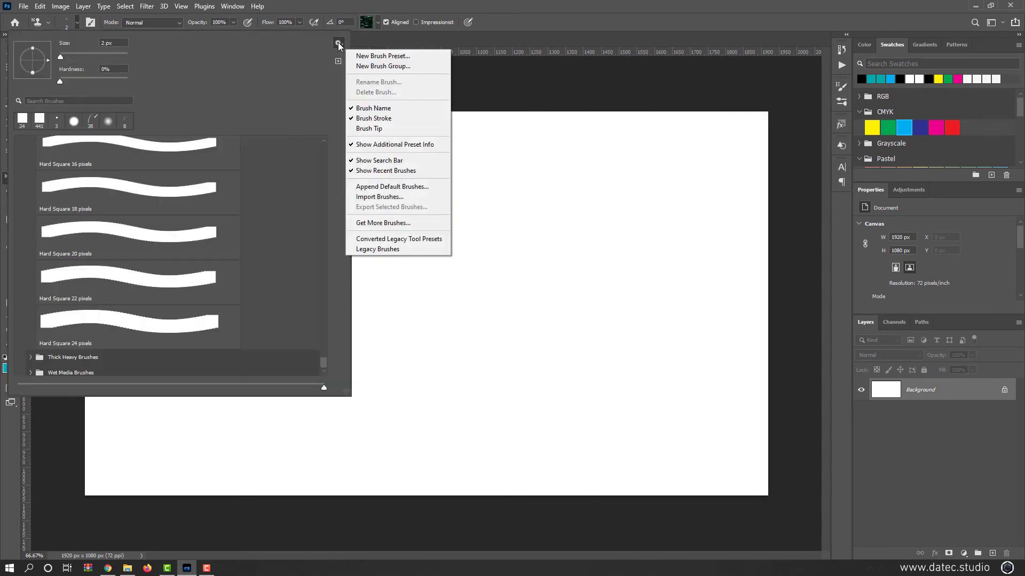
{"action": "left_click", "coordinate": [419, 250]}
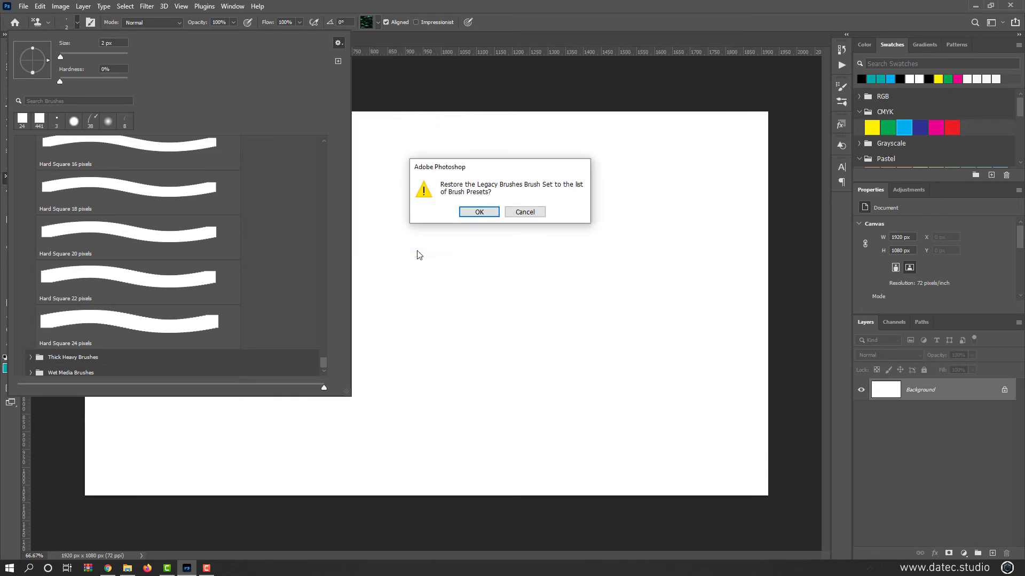
{"action": "left_click", "coordinate": [479, 212]}
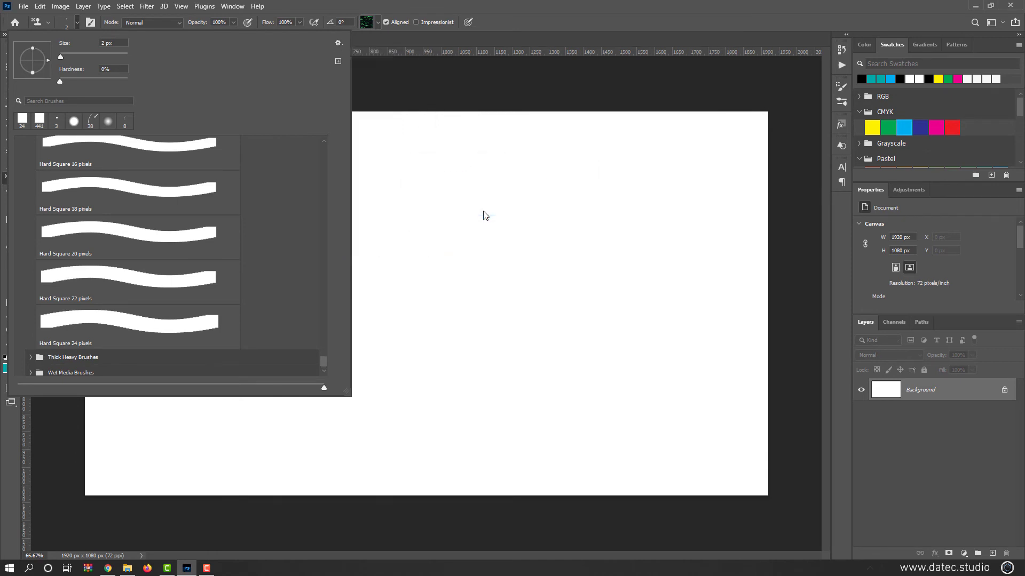
Examine the brush groups inside the restored Legacy Brushes 3 set, collapse it and close the brush picker
{"action": "scroll", "coordinate": [75, 368], "scroll_direction": "down", "scroll_amount": 2}
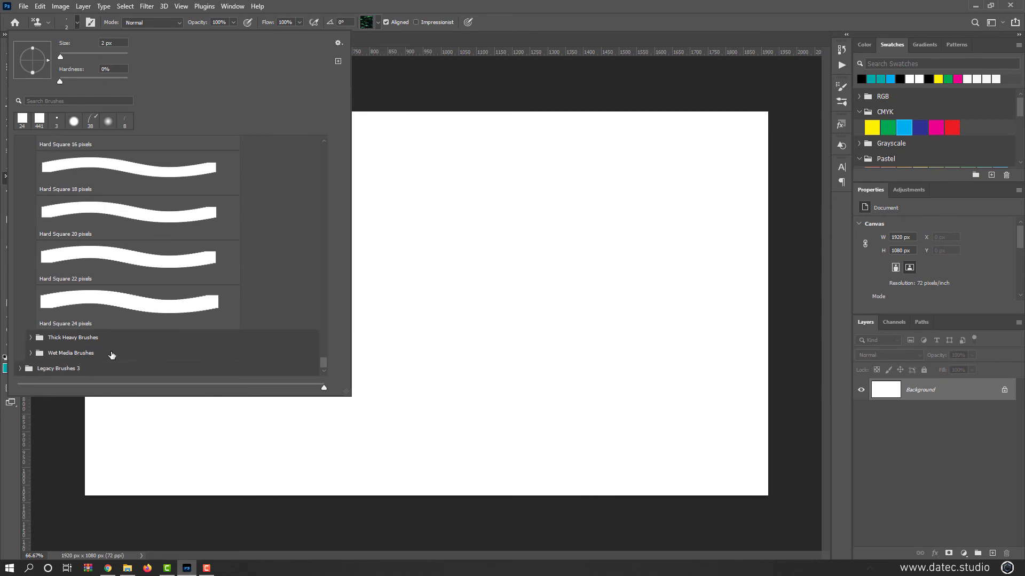
{"action": "left_click", "coordinate": [18, 369]}
{"action": "scroll", "coordinate": [68, 334], "scroll_direction": "down", "scroll_amount": 5}
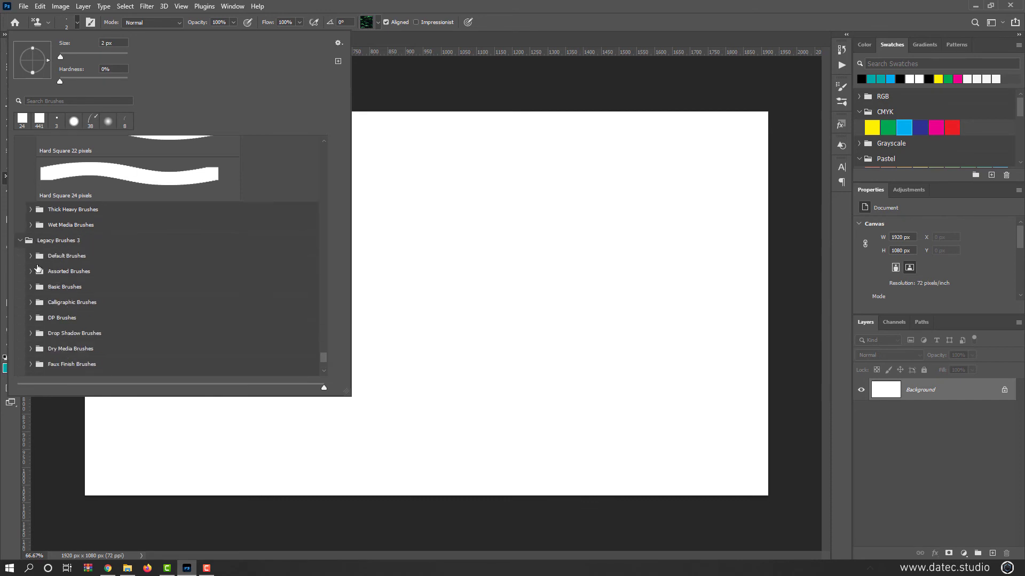
{"action": "left_click", "coordinate": [30, 256]}
{"action": "scroll", "coordinate": [30, 215], "scroll_direction": "down", "scroll_amount": 2}
{"action": "left_click", "coordinate": [30, 213]}
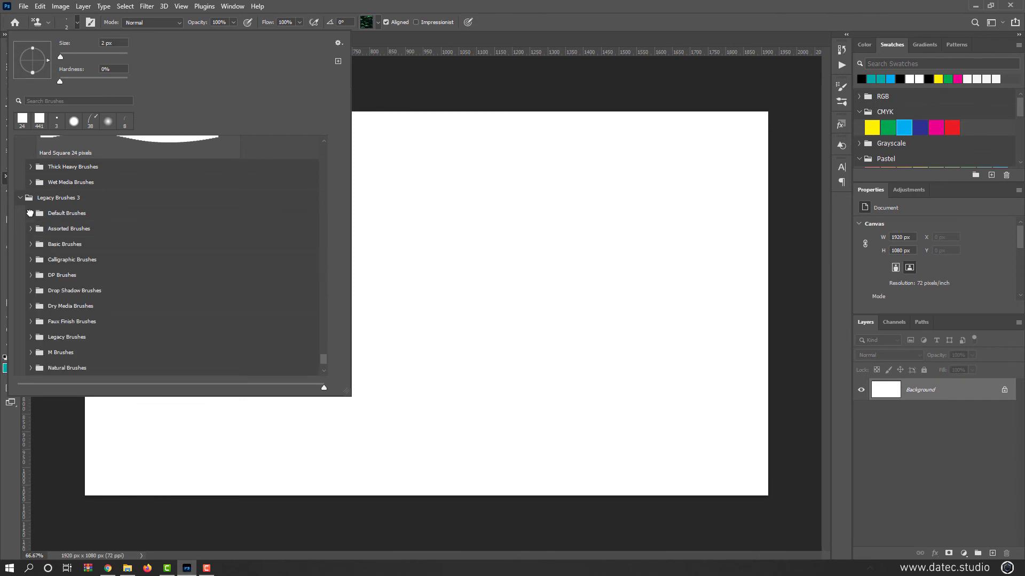
{"action": "left_click", "coordinate": [19, 198]}
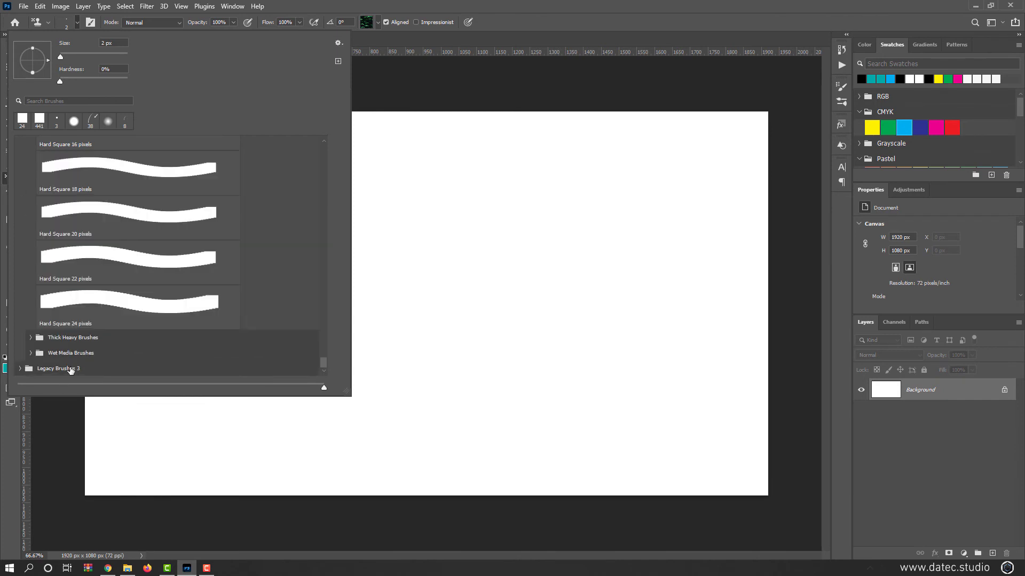
{"action": "right_click", "coordinate": [70, 369]}
{"action": "left_click", "coordinate": [88, 385]}
{"action": "key", "text": "Escape"}
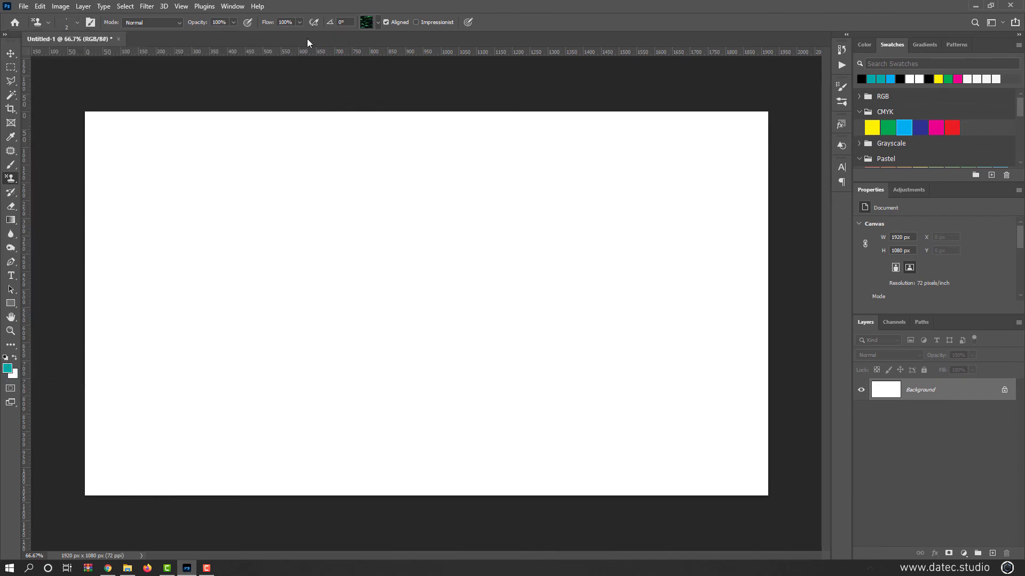
Check the options of the Pattern Stamp tool's pattern picker for a legacy pattern set
{"action": "left_click", "coordinate": [378, 24]}
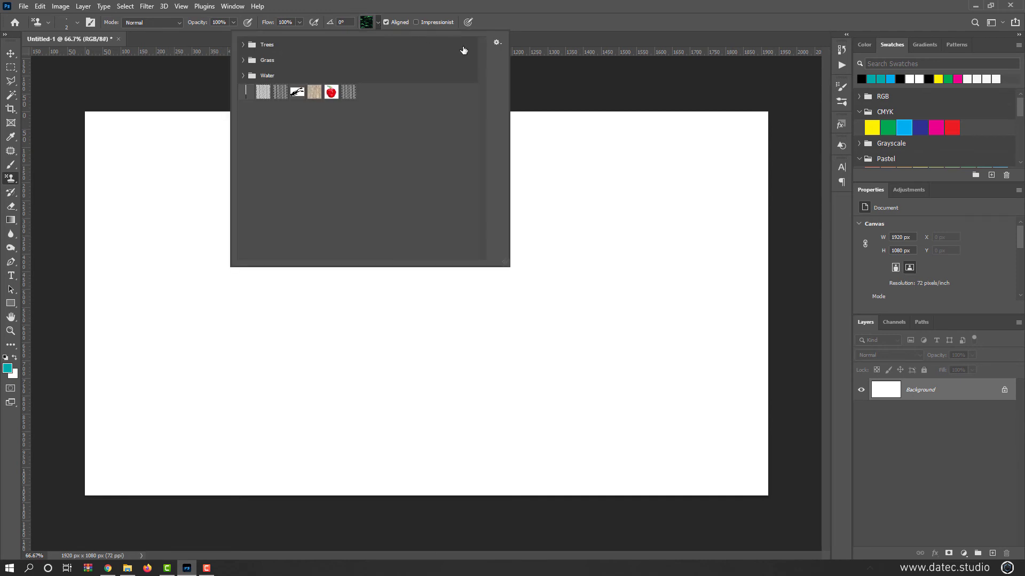
{"action": "left_click", "coordinate": [497, 42]}
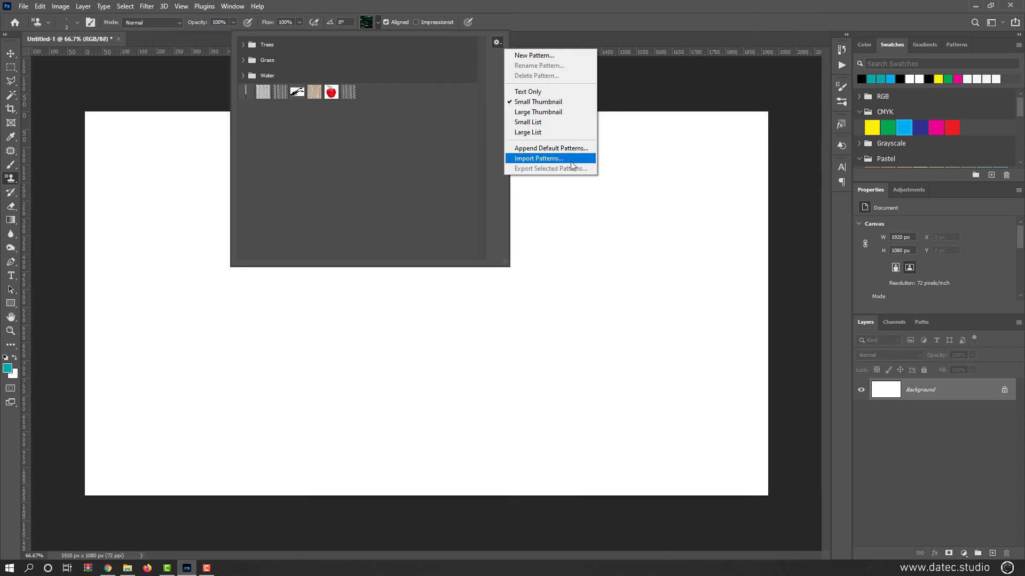
{"action": "left_click", "coordinate": [223, 7]}
Float the Patterns presets over the canvas and add the Legacy Patterns and More set
{"action": "left_click", "coordinate": [224, 8]}
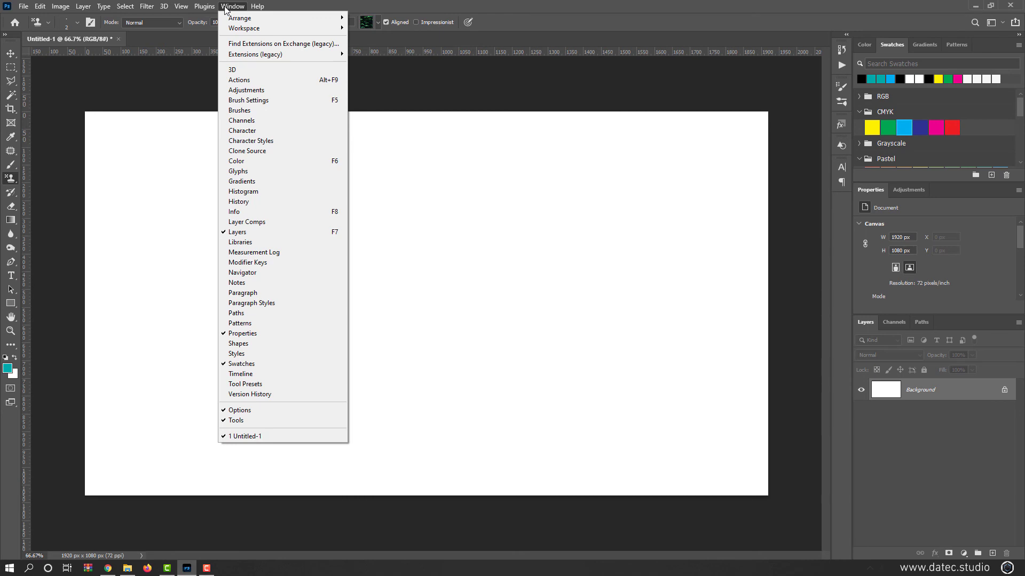
{"action": "left_click", "coordinate": [265, 326]}
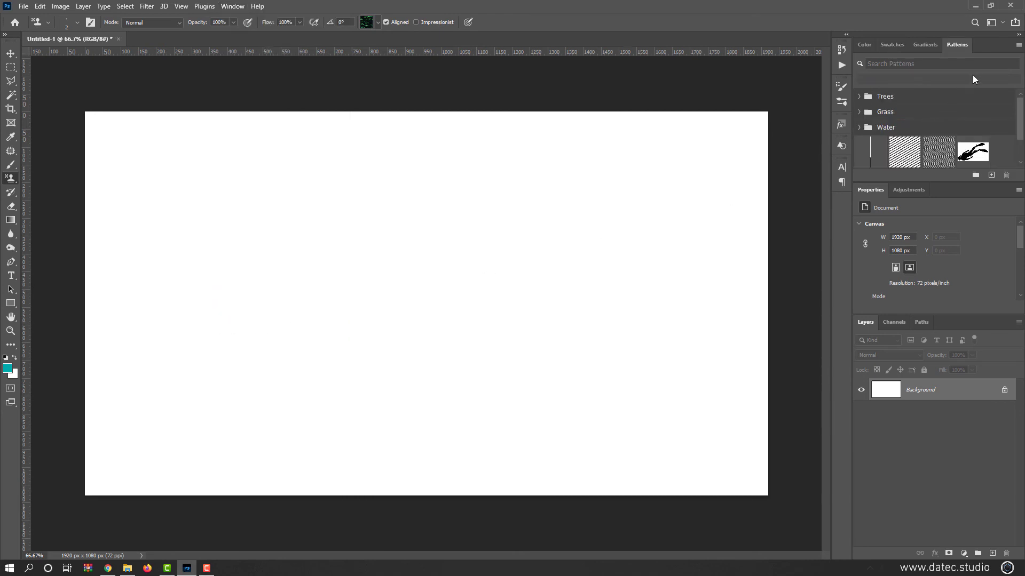
{"action": "left_click_drag", "start_coordinate": [968, 47], "coordinate": [610, 88]}
{"action": "left_click", "coordinate": [772, 136]}
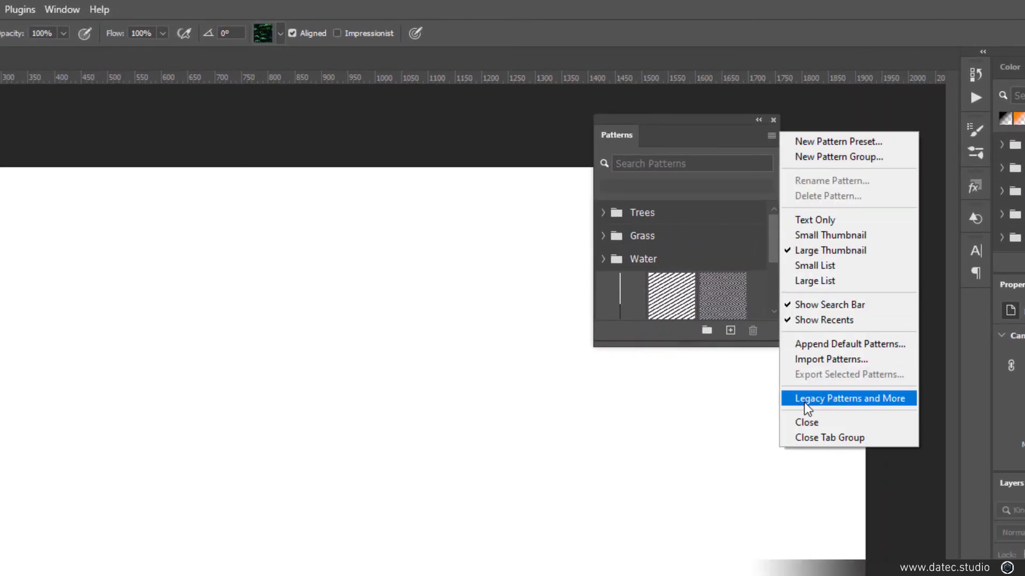
{"action": "left_click", "coordinate": [890, 408]}
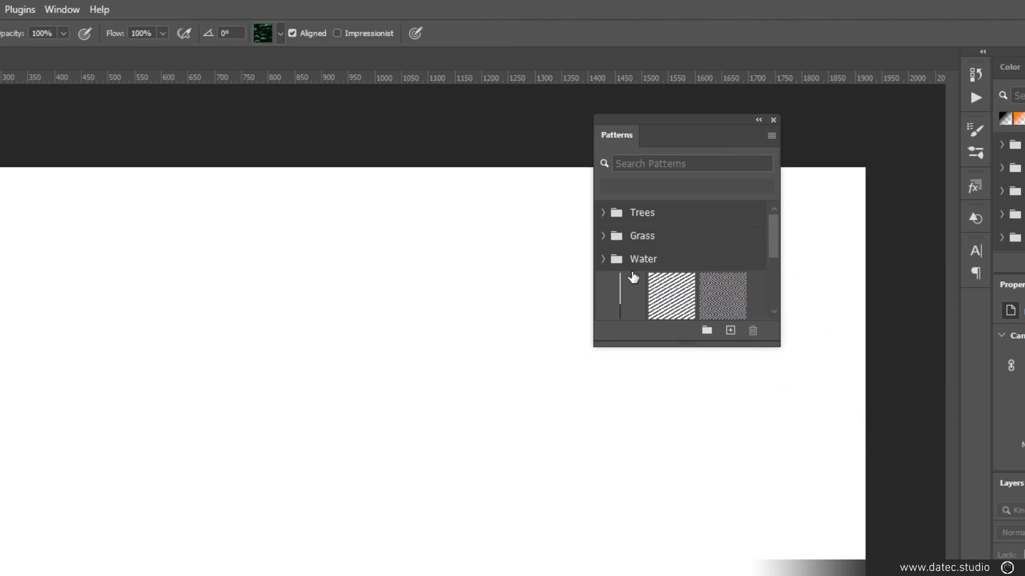
Expand Legacy Patterns and More with its 2019 Patterns and Legacy Patterns groups, enlarging the Patterns window to show them
{"action": "left_click", "coordinate": [604, 260]}
{"action": "left_click_drag", "start_coordinate": [774, 244], "coordinate": [771, 305]}
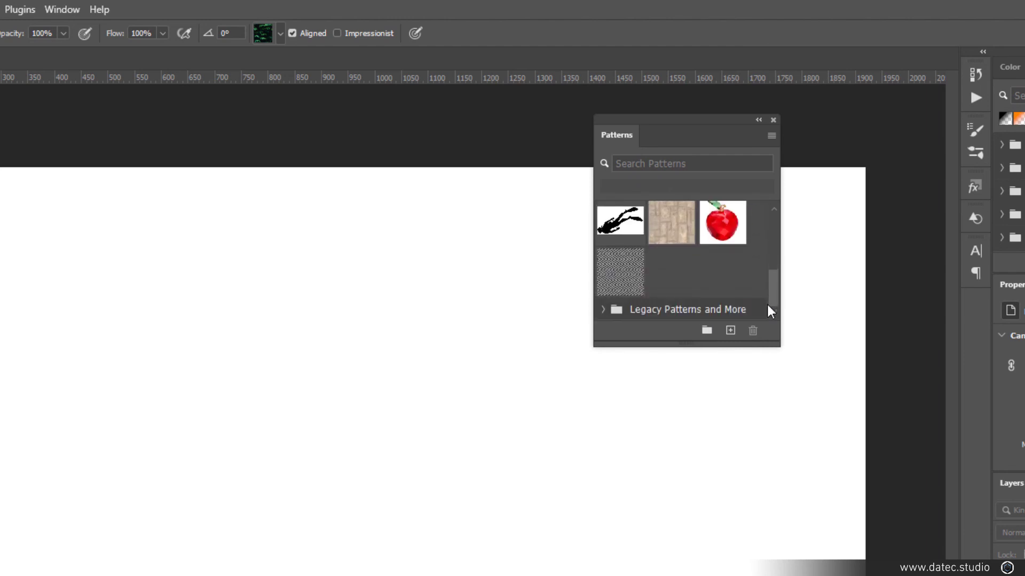
{"action": "left_click", "coordinate": [604, 307]}
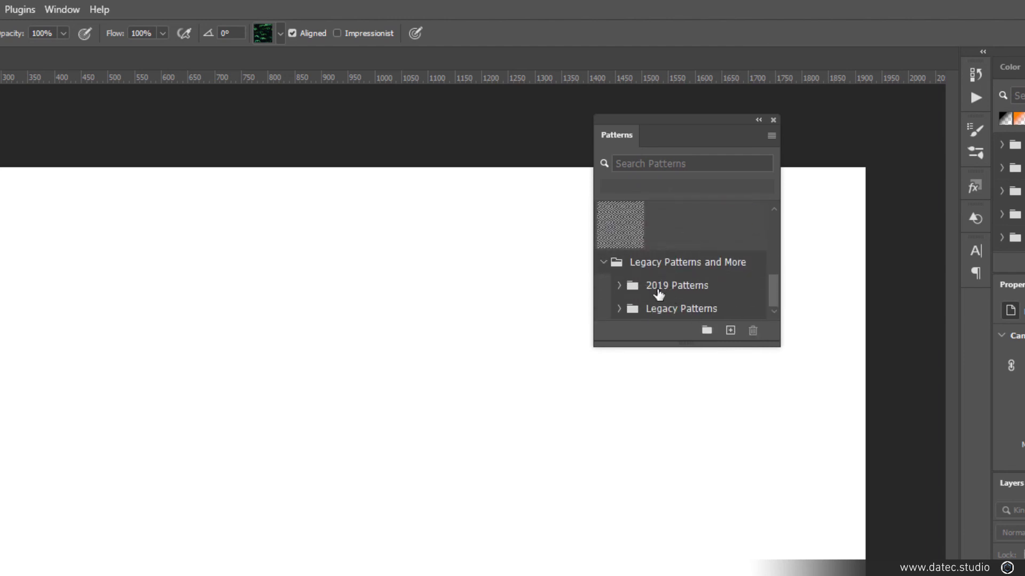
{"action": "left_click", "coordinate": [619, 286]}
{"action": "left_click_drag", "start_coordinate": [777, 354], "coordinate": [781, 547]}
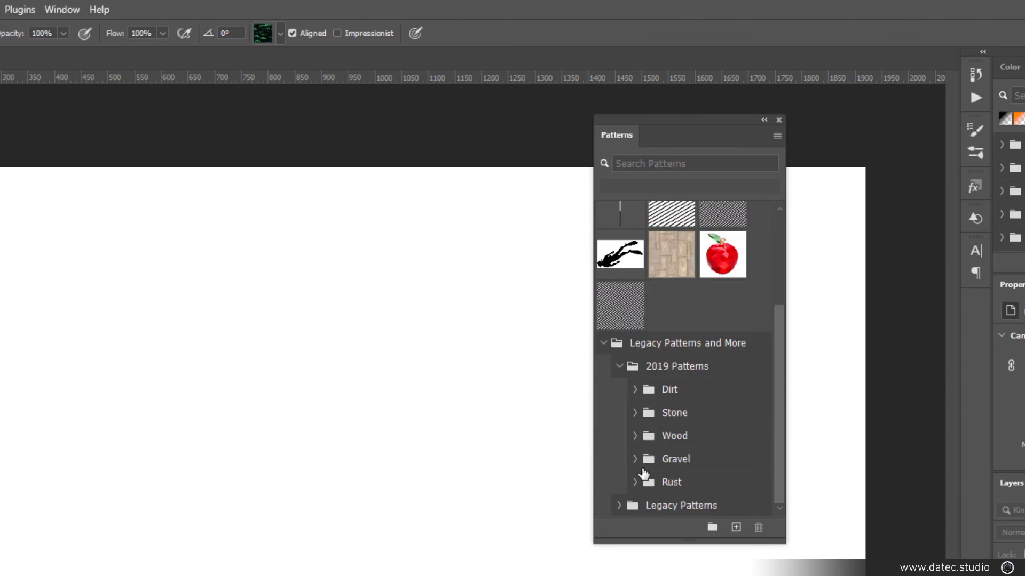
{"action": "left_click", "coordinate": [619, 505]}
{"action": "scroll", "coordinate": [686, 443], "scroll_direction": "down", "scroll_amount": 4}
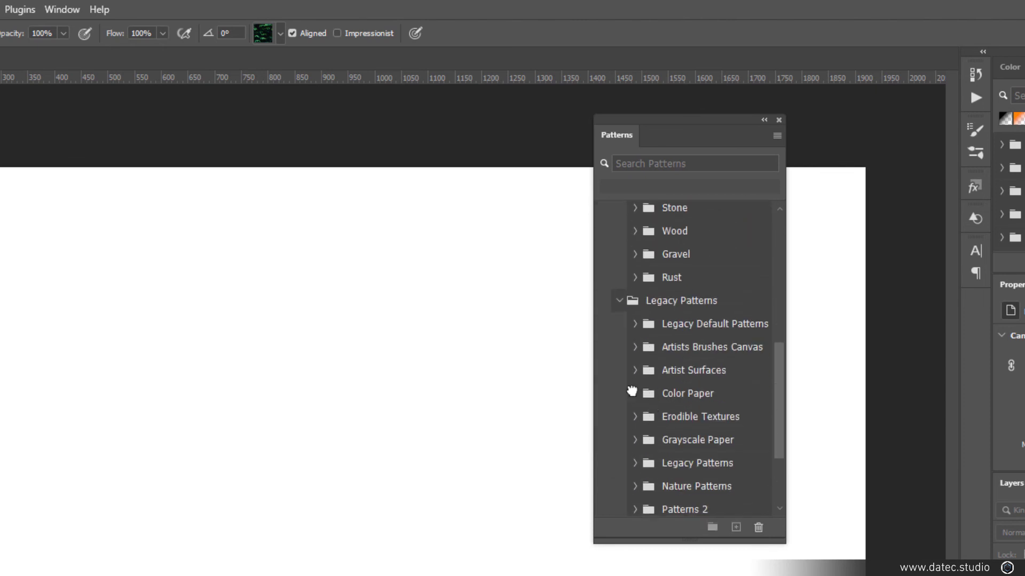
Choose the diagonal line pattern from the Legacy Default Patterns group
{"action": "left_click", "coordinate": [634, 393]}
{"action": "left_click", "coordinate": [635, 347]}
{"action": "left_click", "coordinate": [637, 324]}
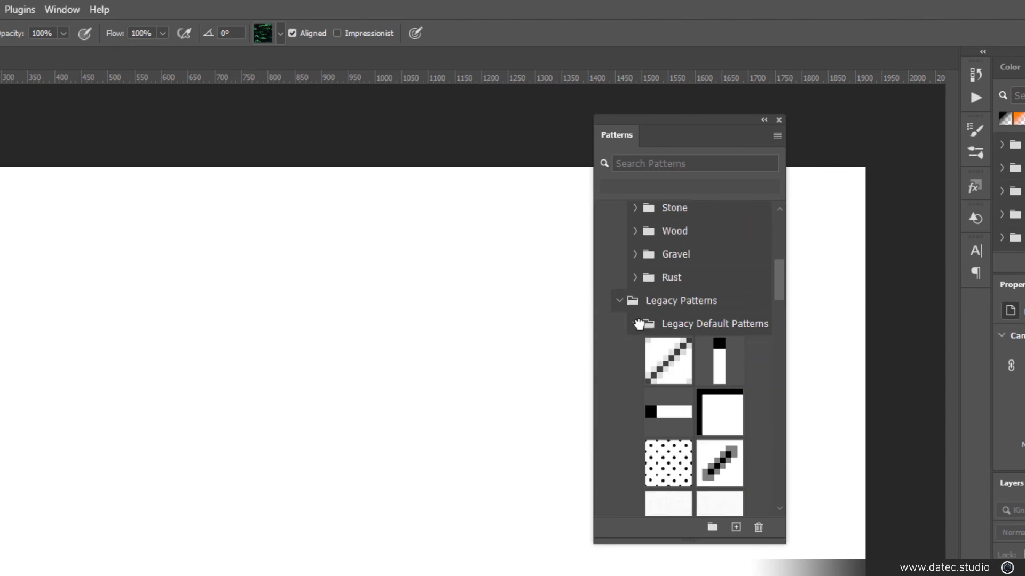
{"action": "left_click", "coordinate": [667, 364]}
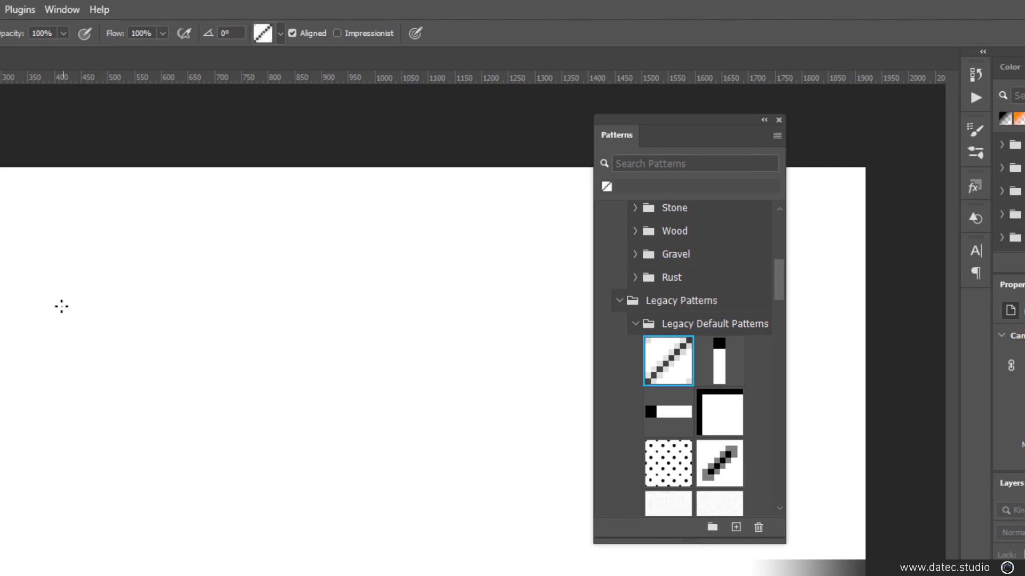
Paint the whole canvas with the diagonal line pattern using a soft 668 px Pattern Stamp brush
{"action": "left_click_drag", "start_coordinate": [61, 306], "coordinate": [203, 479]}
{"action": "left_click_drag", "start_coordinate": [203, 437], "coordinate": [284, 406]}
{"action": "left_click_drag", "start_coordinate": [111, 257], "coordinate": [236, 533]}
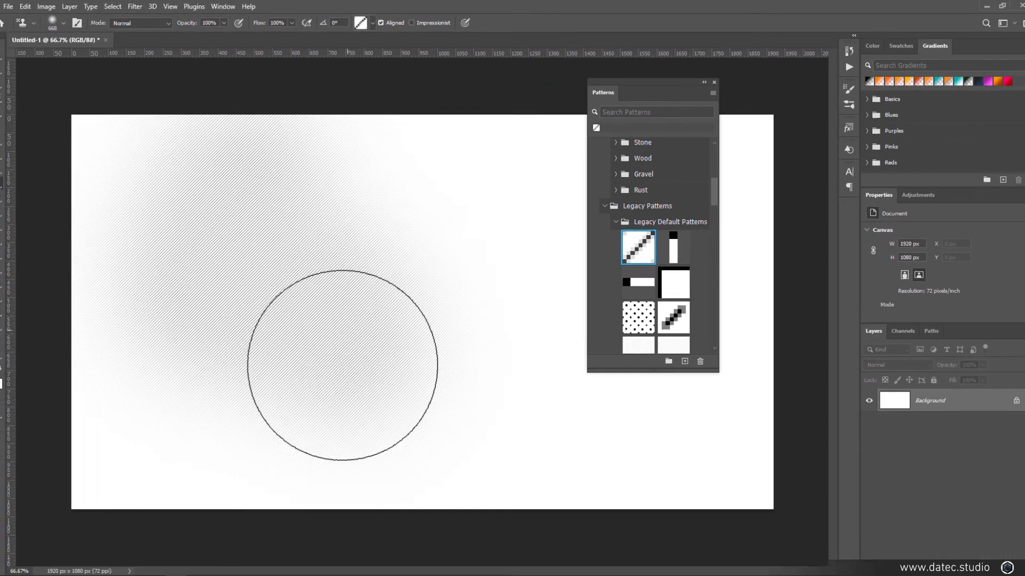
{"action": "mouse_move", "coordinate": [342, 365]}
{"action": "left_mouse_down"}
{"action": "mouse_move", "coordinate": [381, 199]}
{"action": "mouse_move", "coordinate": [689, 482]}
{"action": "mouse_move", "coordinate": [52, 200]}
{"action": "mouse_move", "coordinate": [761, 434]}
{"action": "mouse_move", "coordinate": [57, 405]}
{"action": "mouse_move", "coordinate": [759, 343]}
{"action": "mouse_move", "coordinate": [432, 406]}
{"action": "left_mouse_up"}
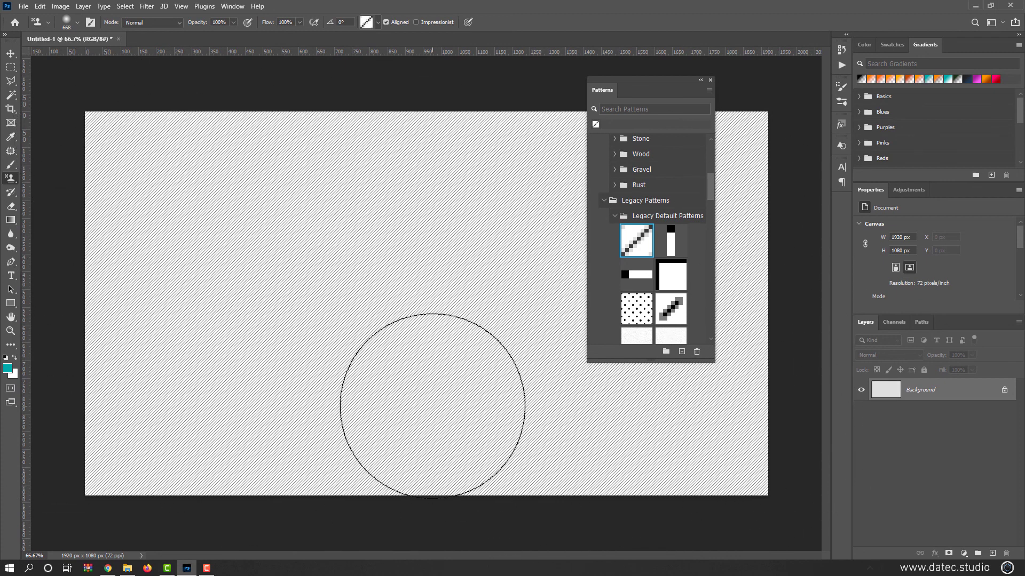